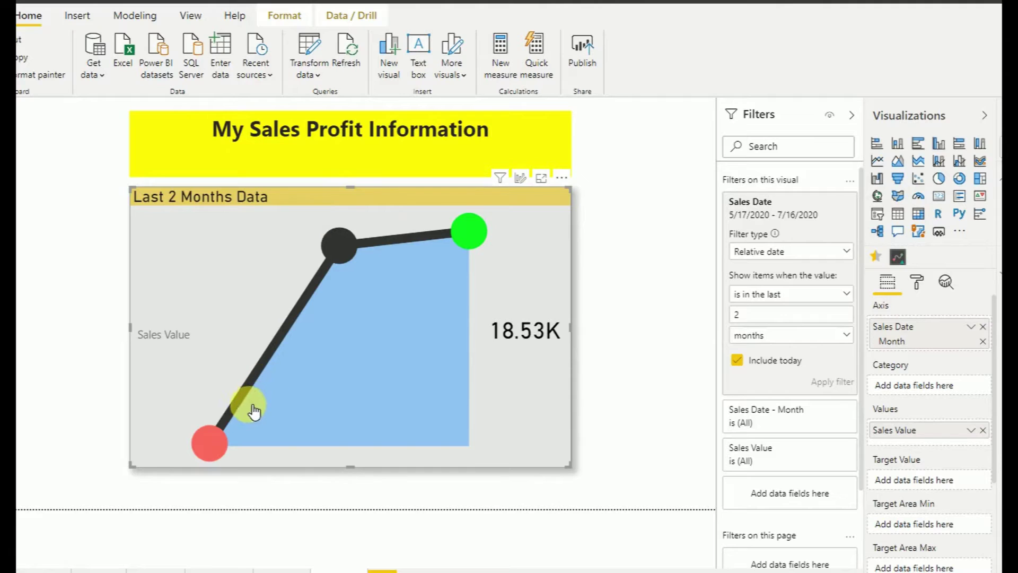
Inspect the May, June and July values on the finished Last 2 Months Data sparkline.
mouse_move(209, 452)
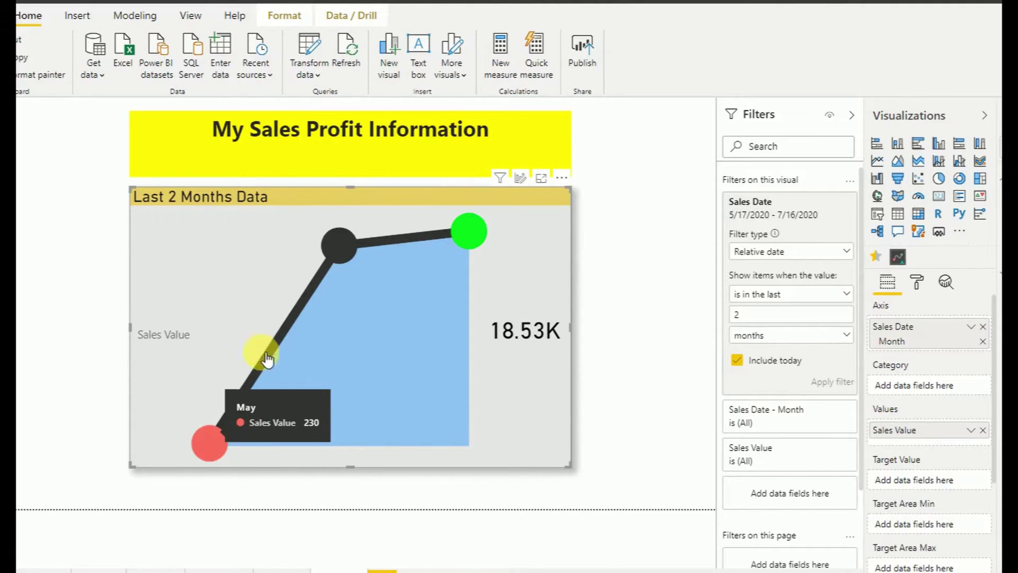
mouse_move(342, 255)
mouse_move(466, 233)
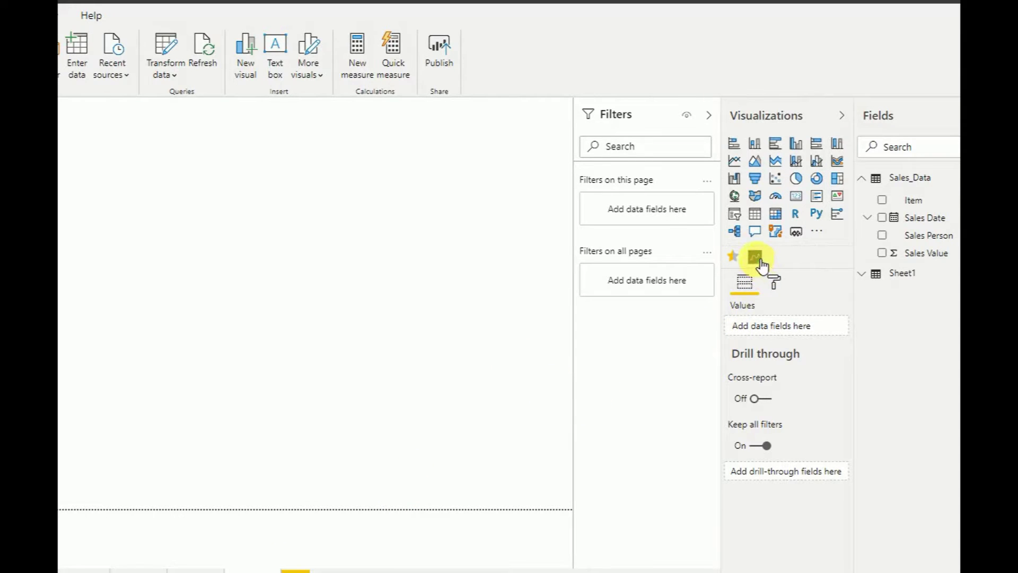
Add the Sparkline by OKViz custom visual from AppSource by searching 'Sparkline'.
left_click(820, 236)
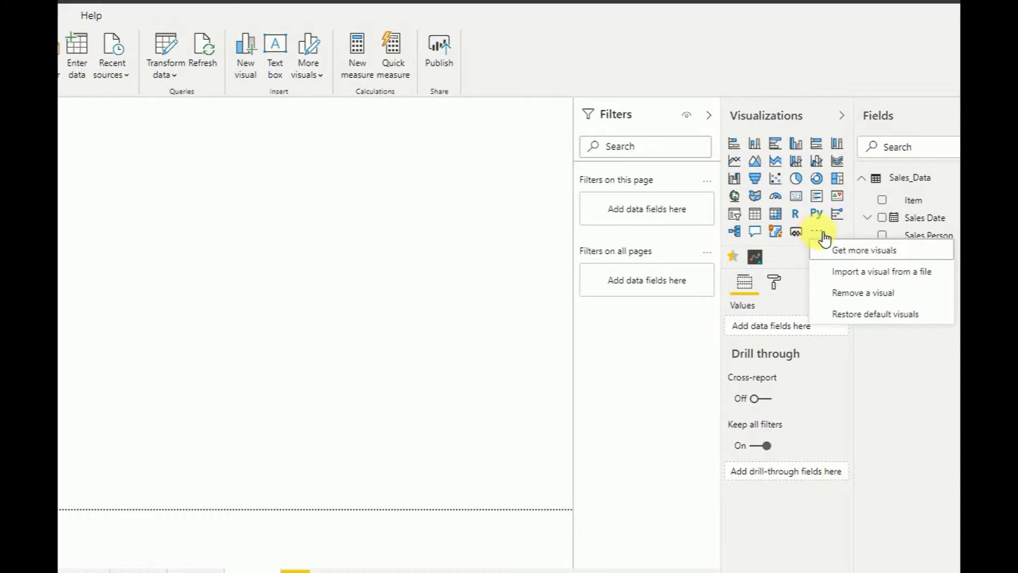
left_click(847, 255)
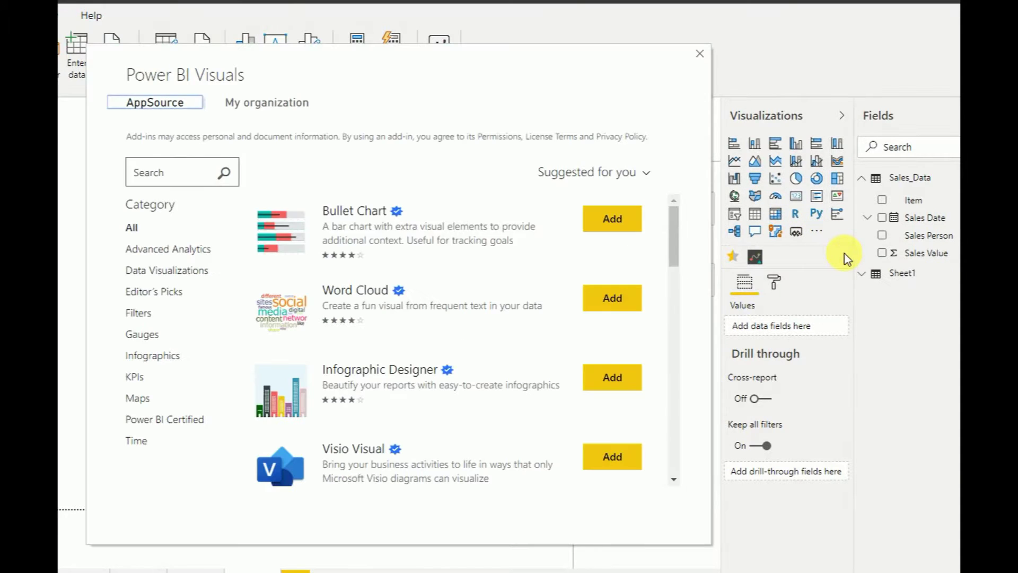
left_click(166, 182)
type("Sparkline")
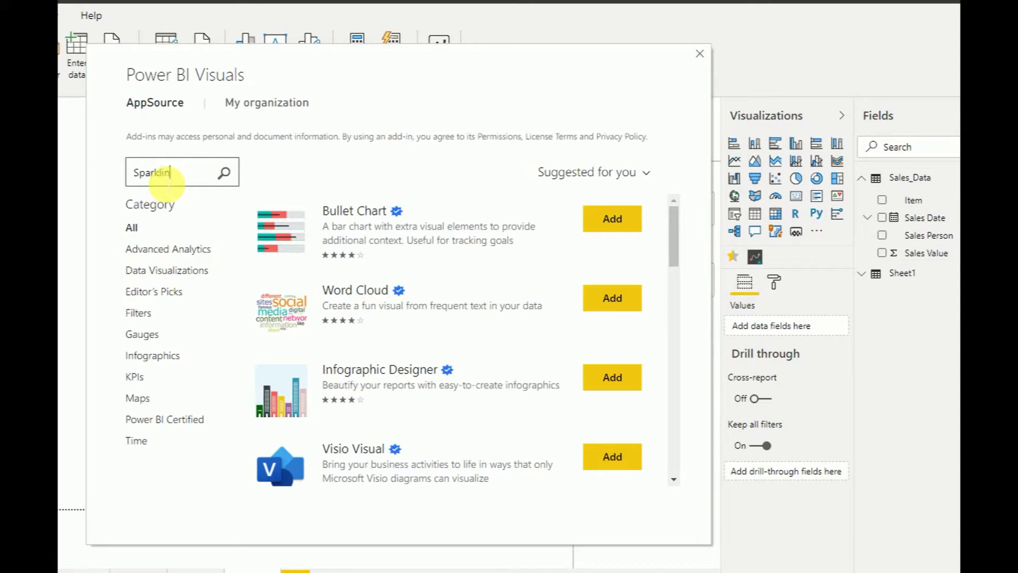
key("Return")
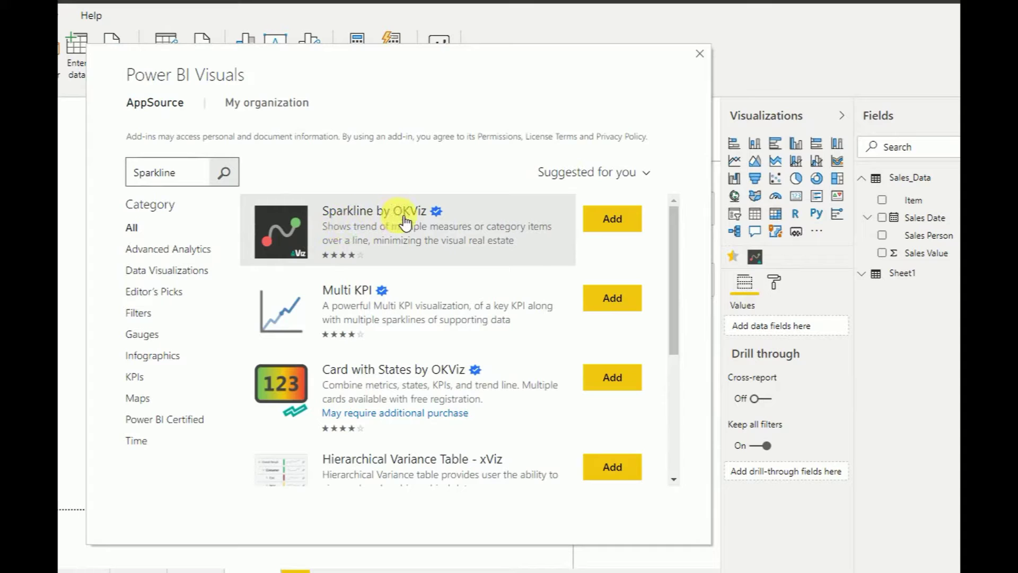
left_click(610, 220)
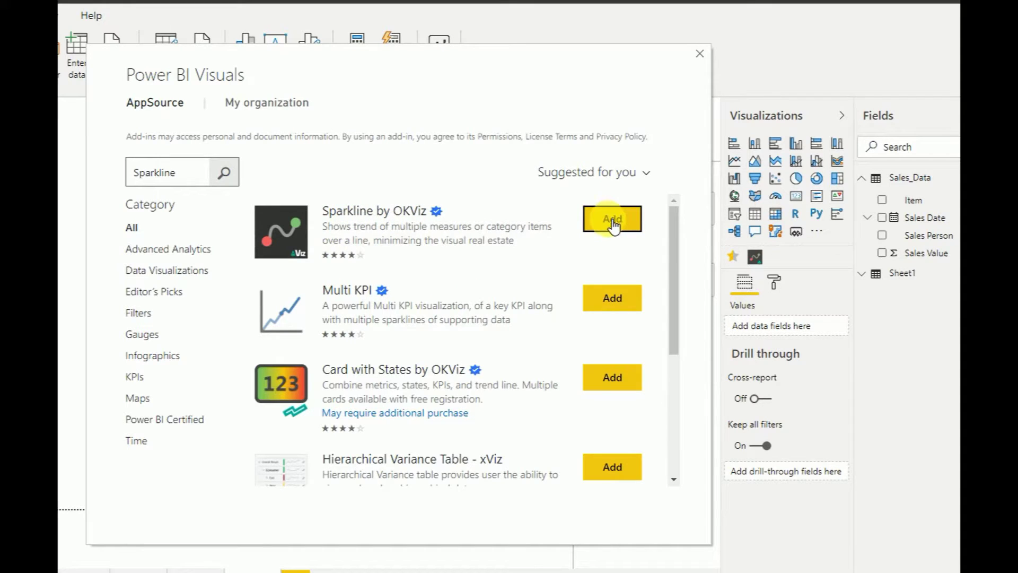
left_click(700, 55)
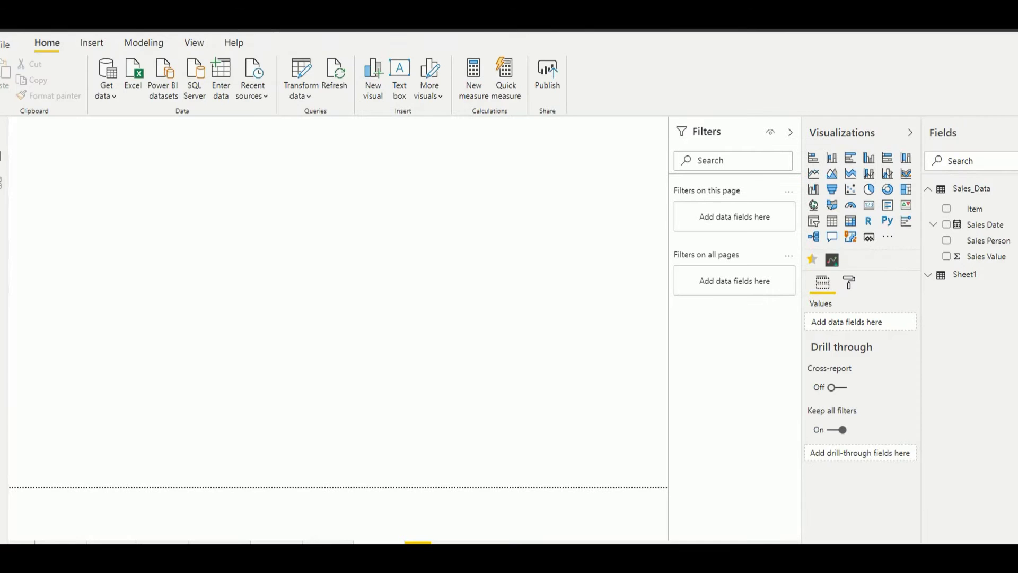
Place a Sparkline mid-page with Sales Date on Axis and Sales Value in Values, then widen it.
left_click(832, 260)
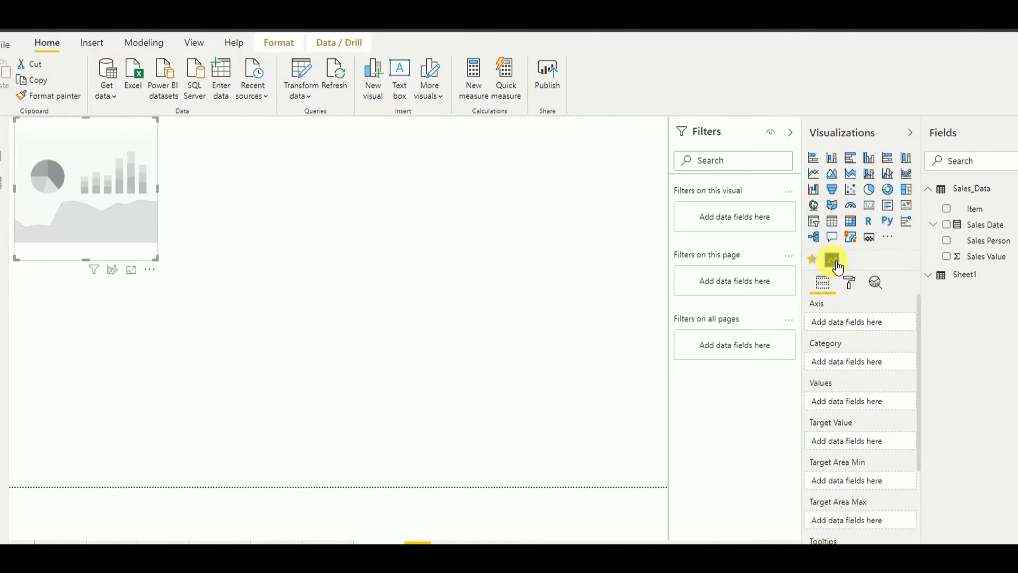
left_click_drag(104, 126, 323, 213)
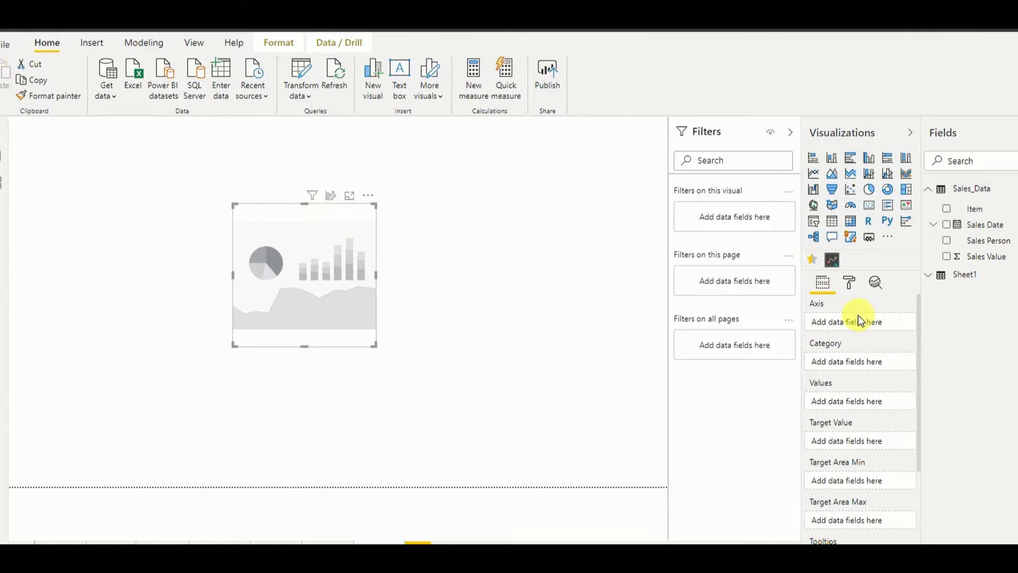
left_click_drag(918, 349, 920, 319)
left_click_drag(988, 229, 868, 325)
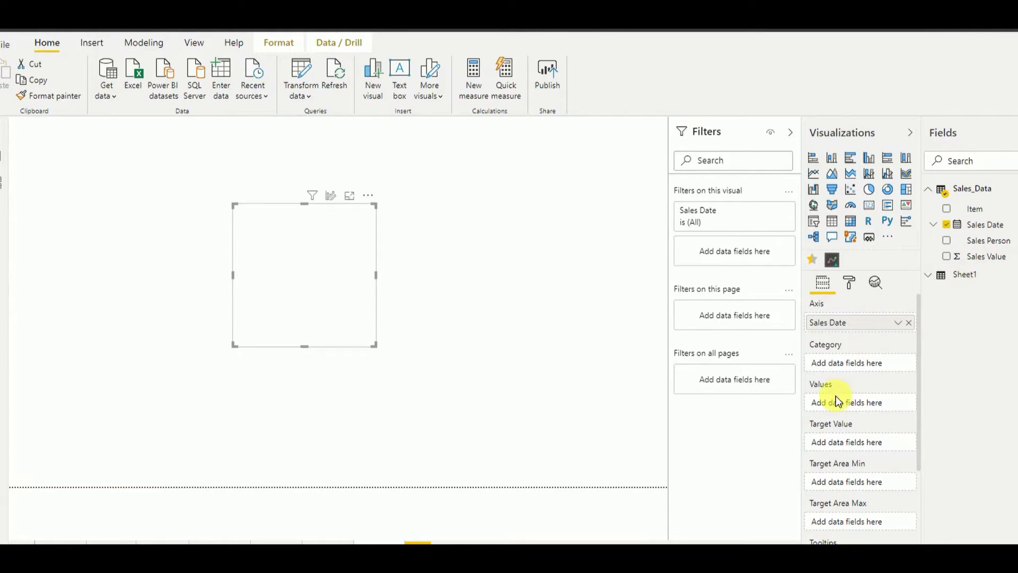
left_click_drag(986, 262, 870, 404)
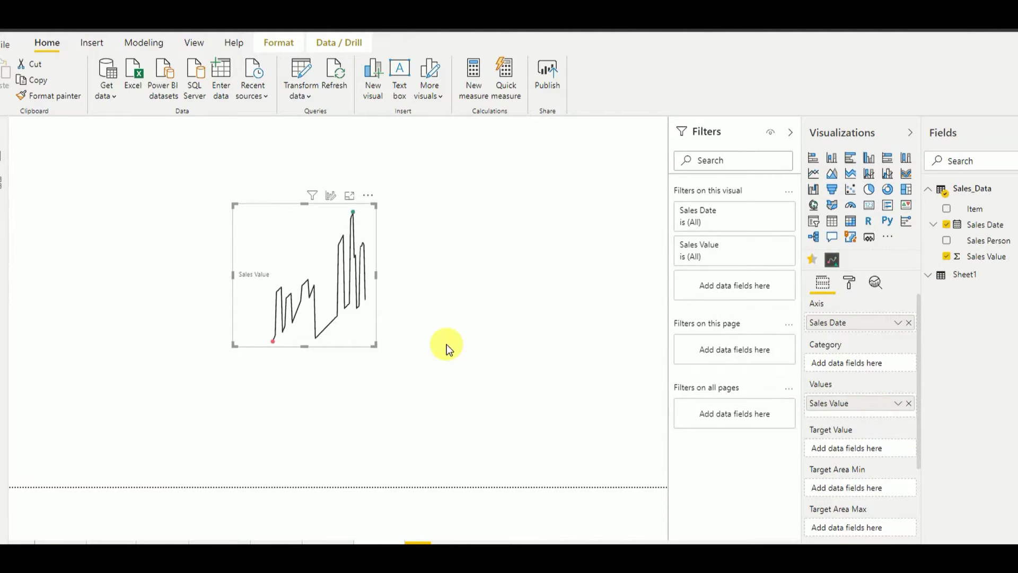
left_click_drag(377, 347, 525, 399)
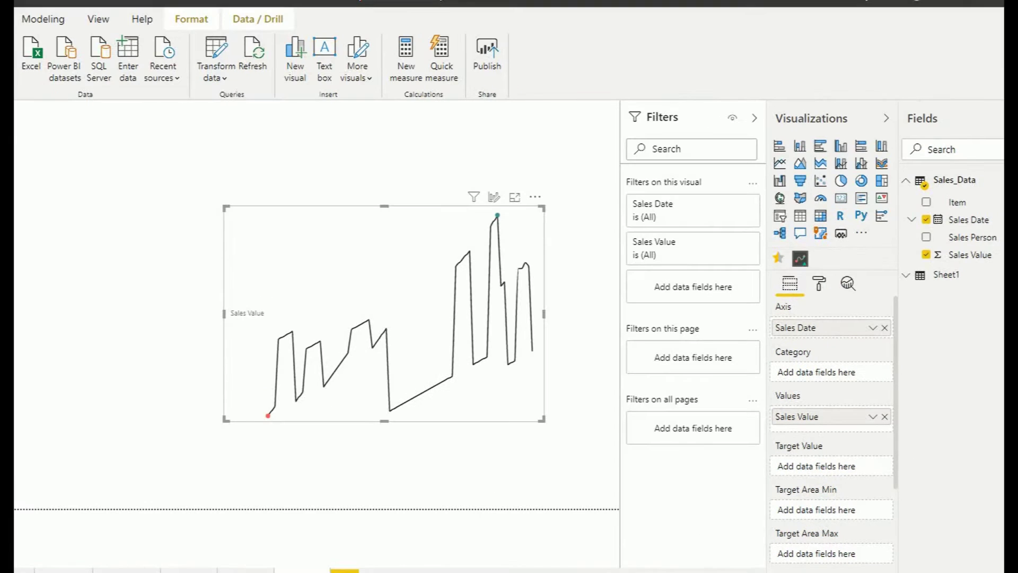
Raise the Category label text size from 9 pt to 17 pt in the Format pane.
left_click(819, 285)
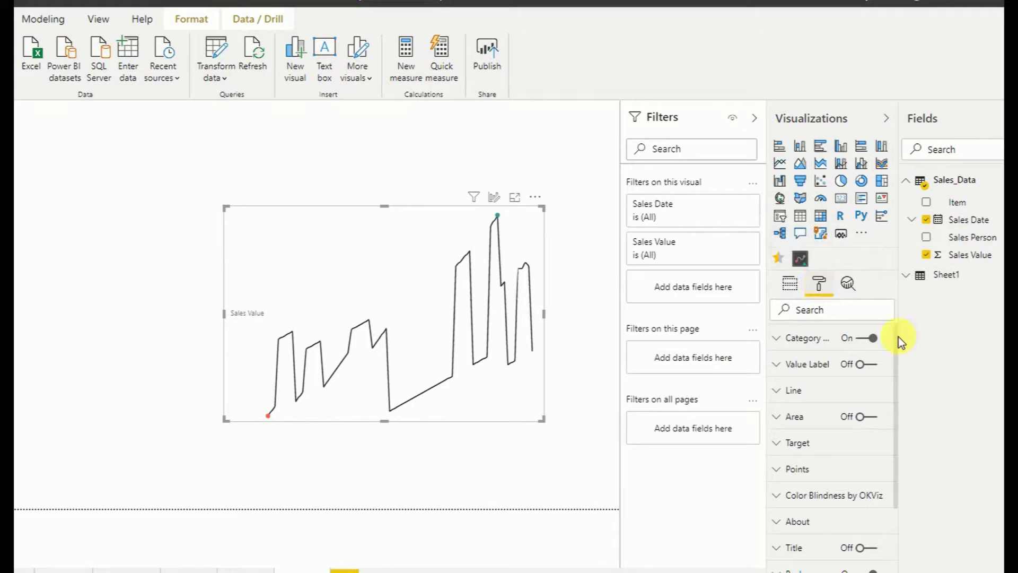
mouse_move(896, 342)
left_mouse_down()
mouse_move(896, 355)
mouse_move(896, 346)
left_mouse_up()
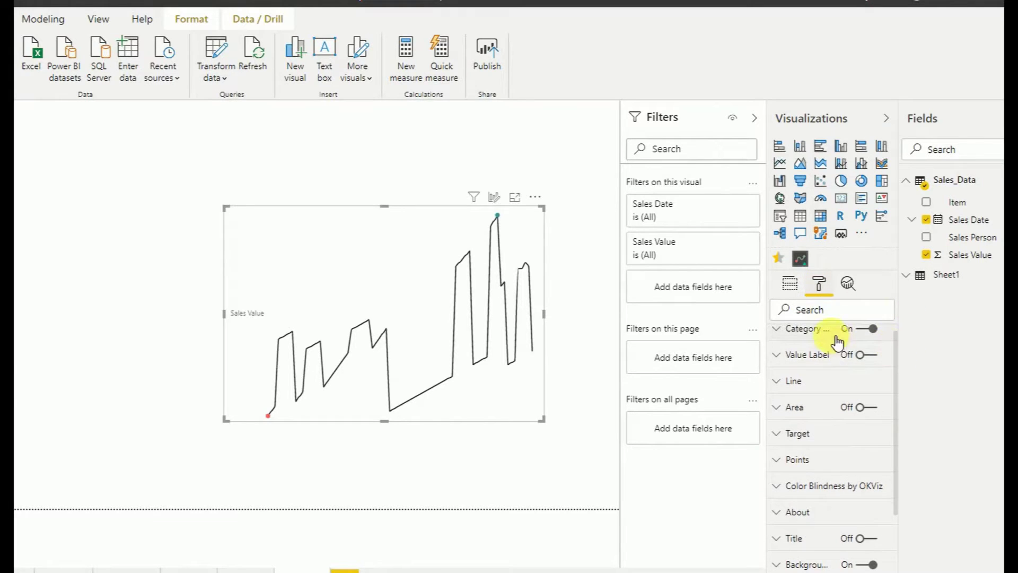
left_click(815, 336)
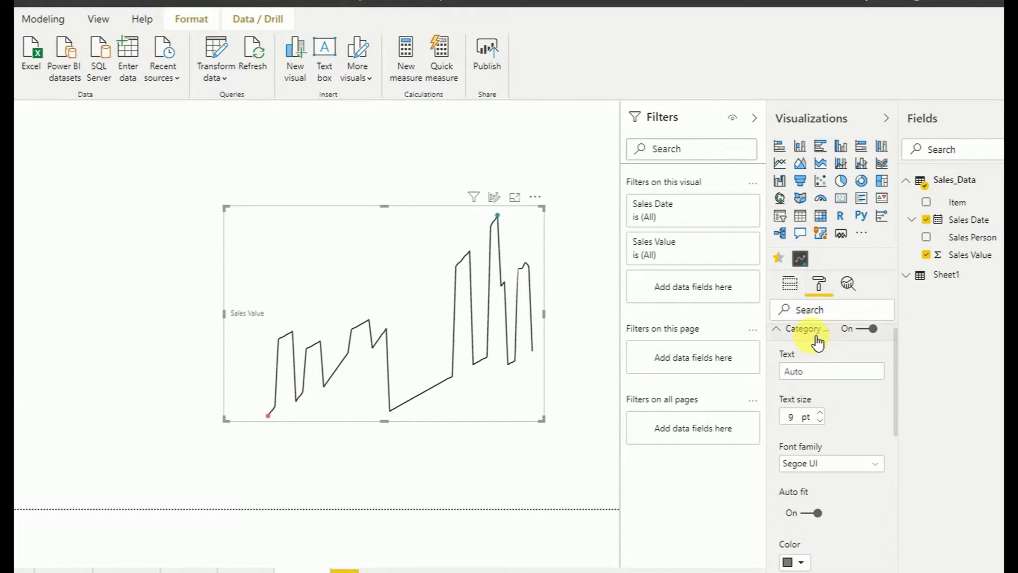
left_click(820, 412)
left_click(820, 412)
left_click(820, 412)
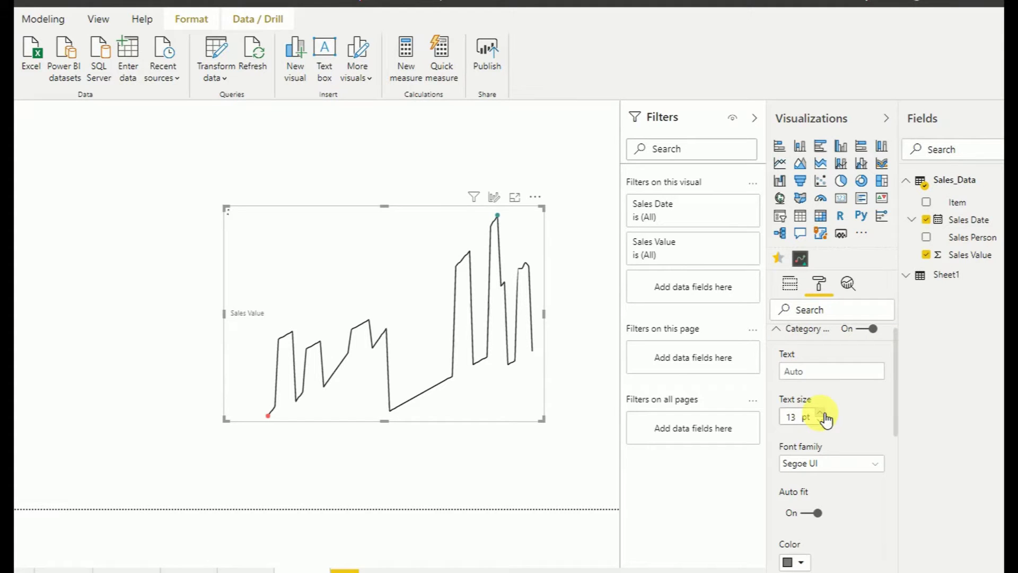
left_click(820, 412)
left_click(820, 413)
left_click(820, 412)
left_click(820, 412)
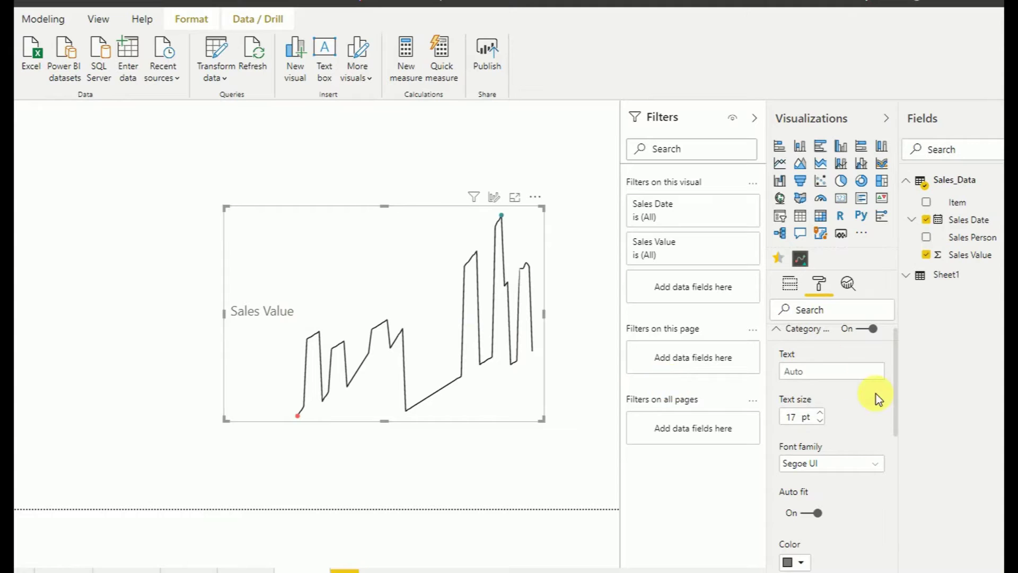
scroll(894, 424, "down", 5)
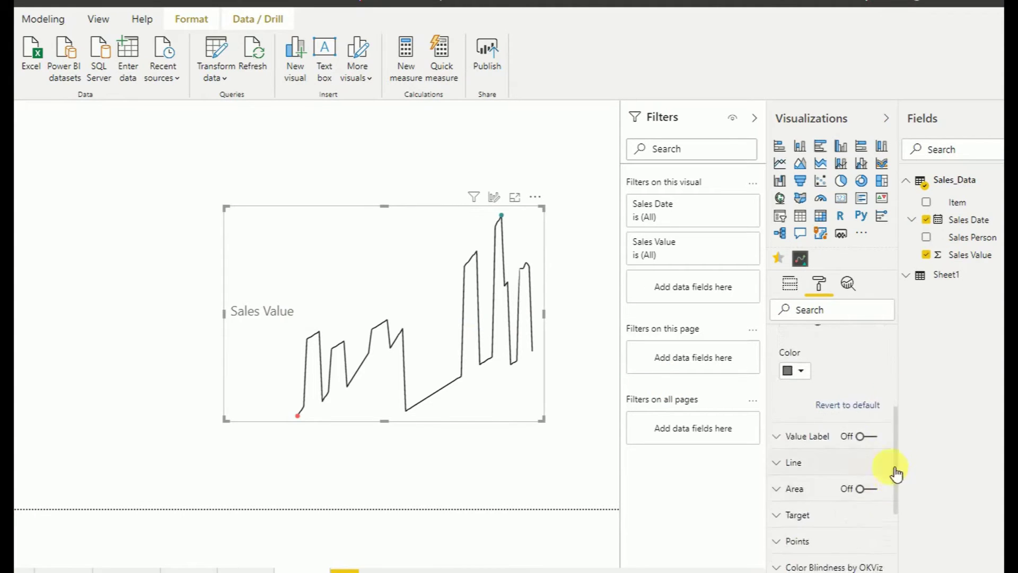
scroll(893, 443, "up", 4)
scroll(889, 403, "up", 2)
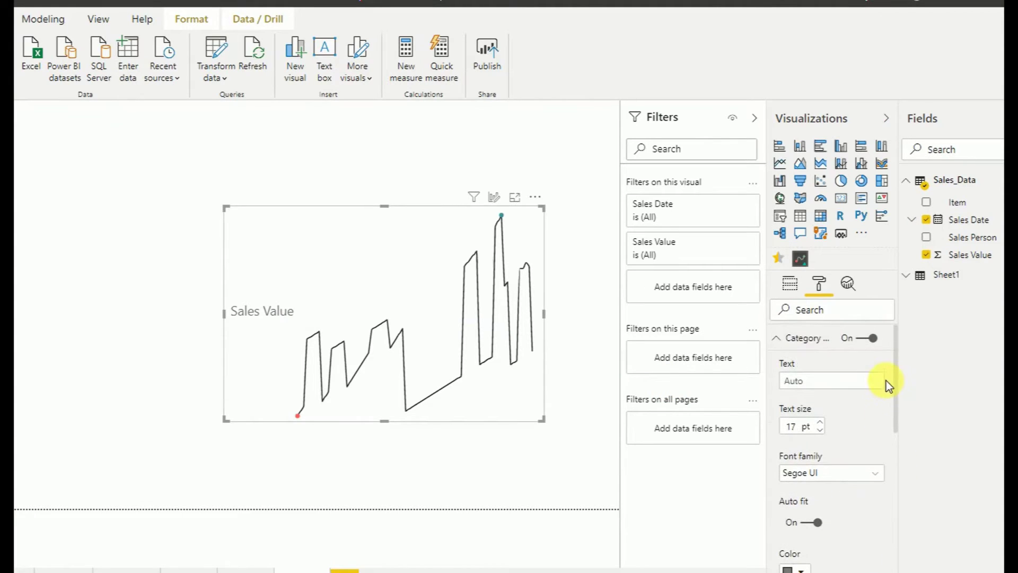
left_click(788, 342)
Turn on the 770 value label and raise its text size to 31 pt.
left_click(788, 365)
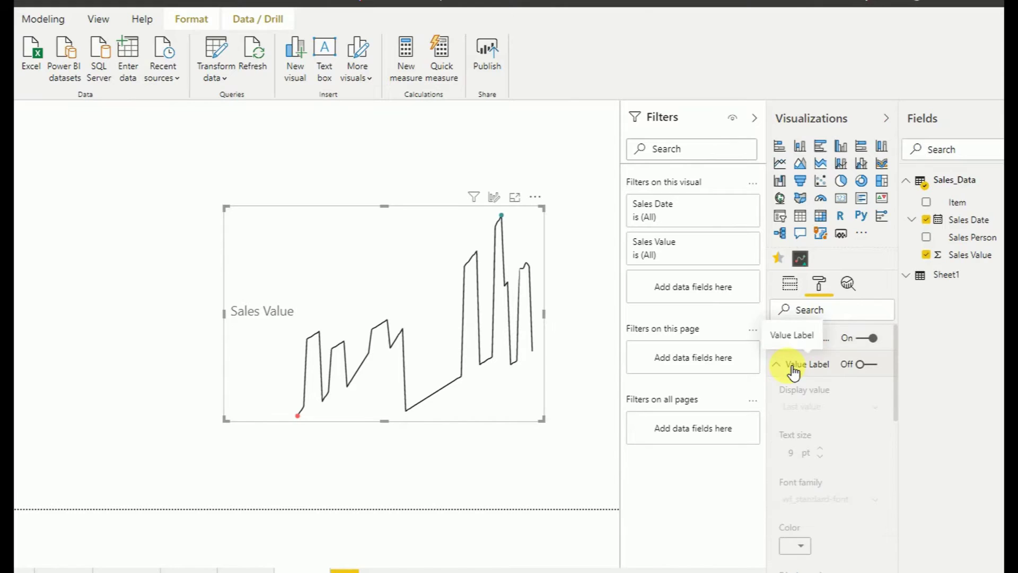
left_click(789, 366)
left_click(867, 365)
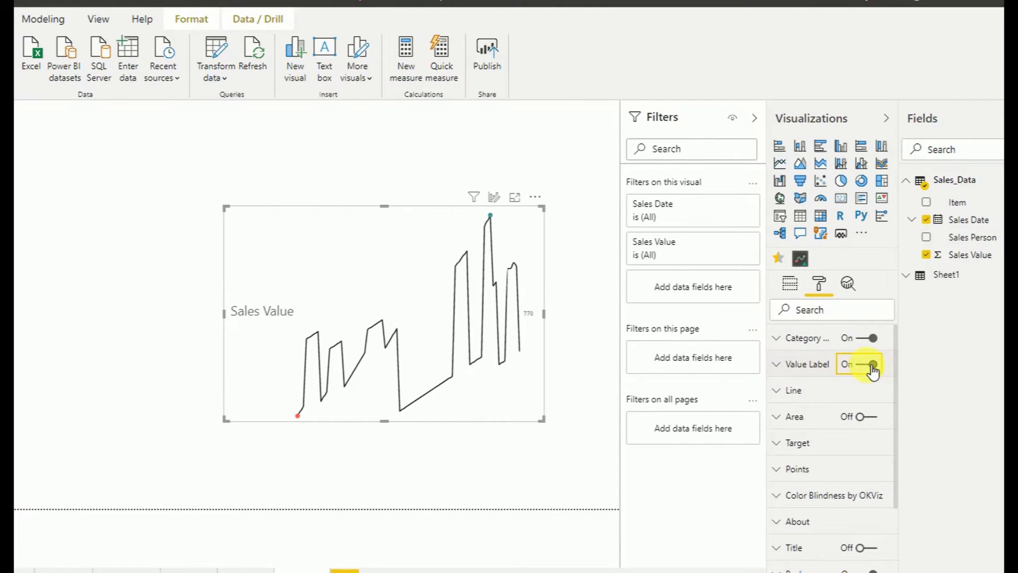
left_click(814, 366)
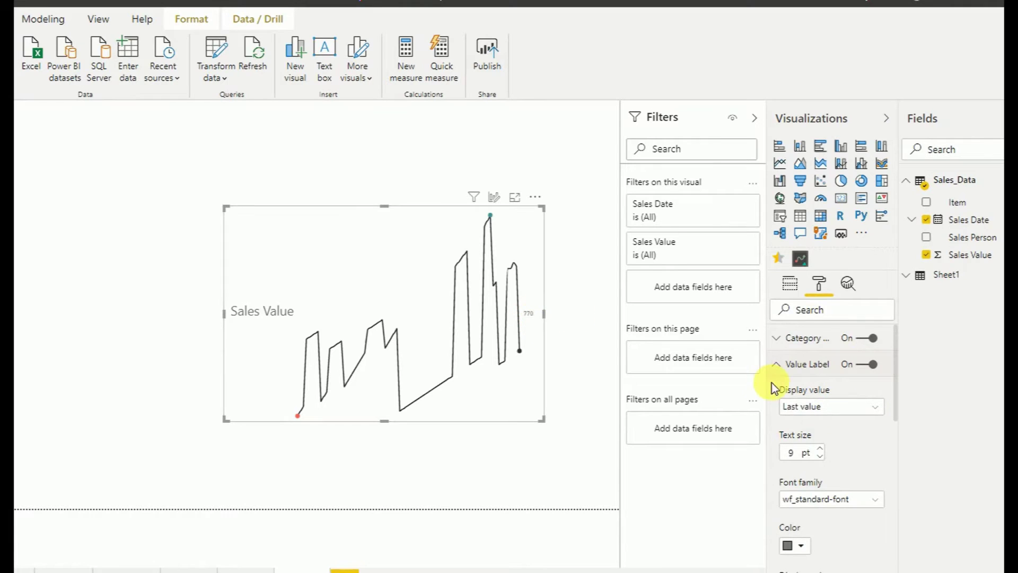
left_click(824, 449)
left_click(825, 449)
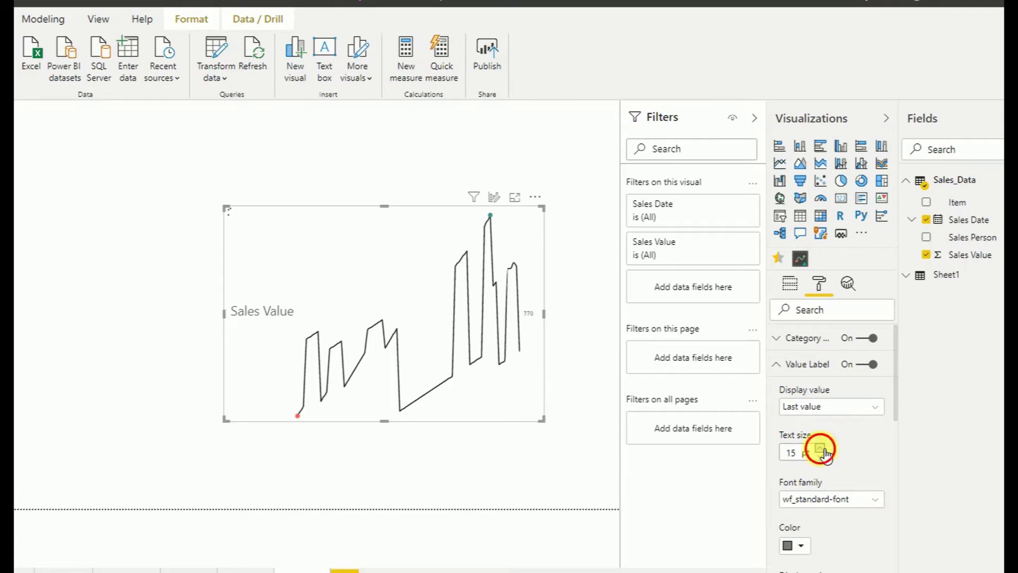
left_click(824, 449)
left_click(821, 449)
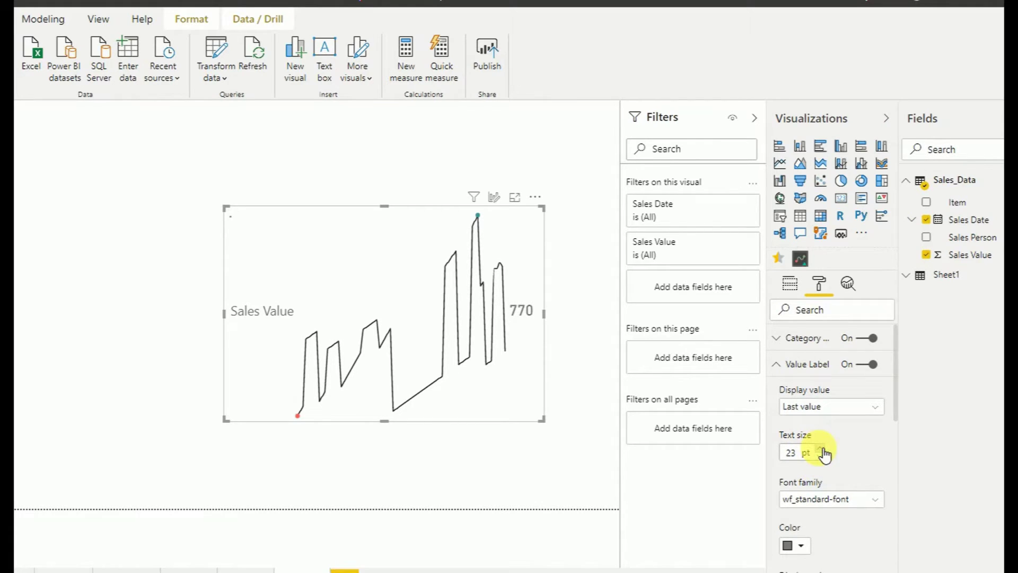
left_click(821, 449)
left_click(821, 448)
left_click(821, 449)
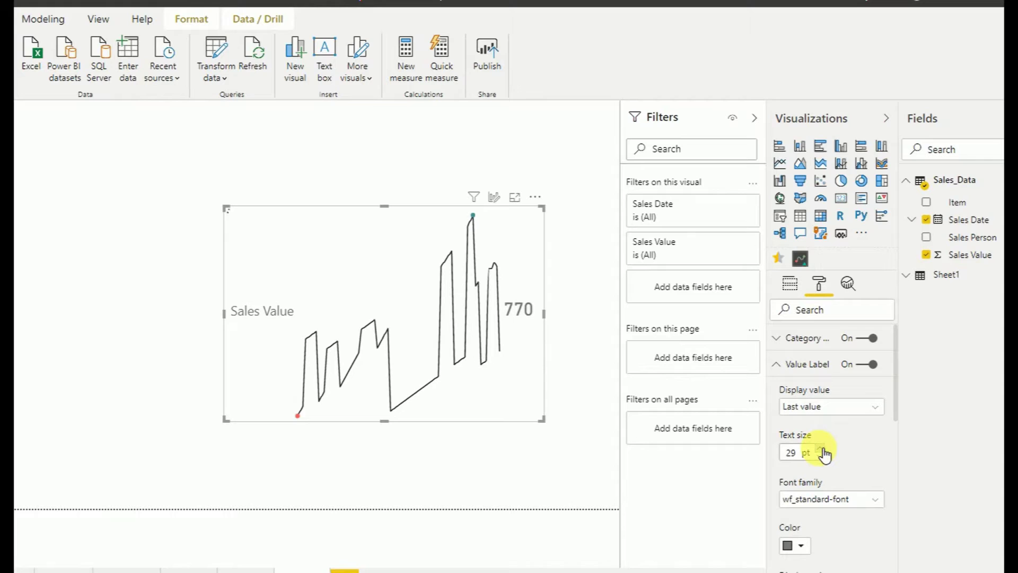
left_click(821, 448)
left_click(821, 448)
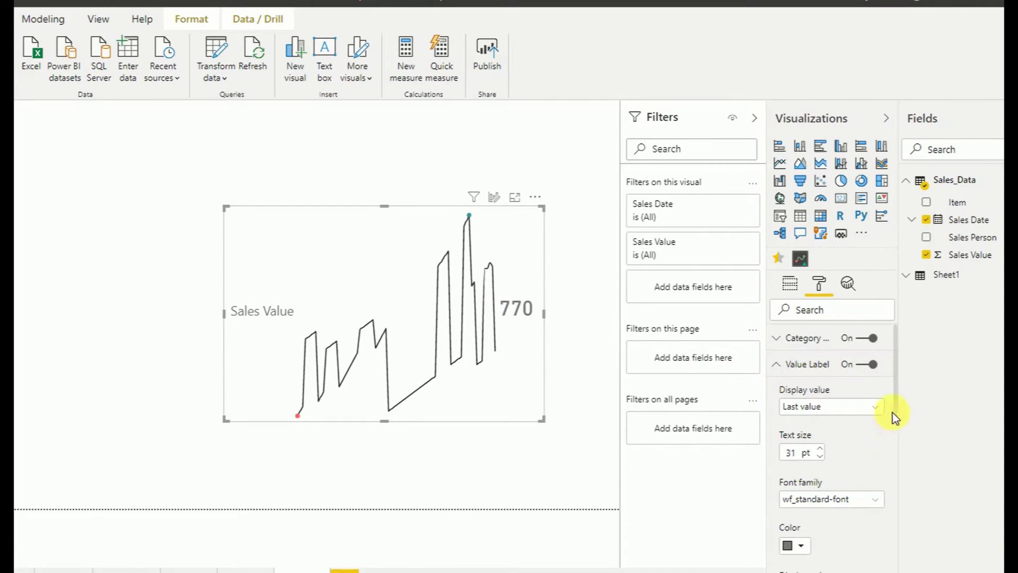
Colour the value label black.
left_click_drag(897, 421, 894, 447)
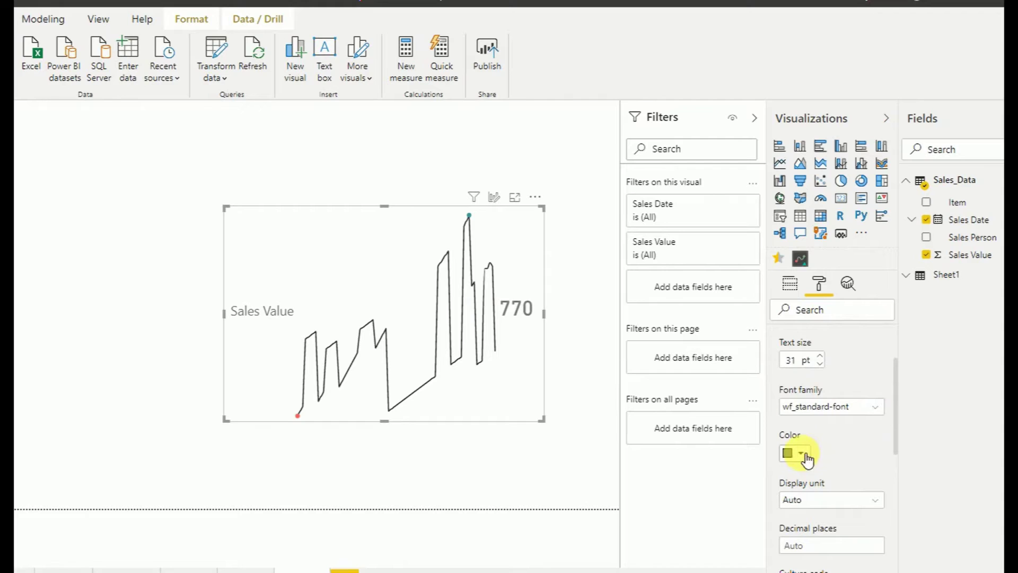
left_click(806, 455)
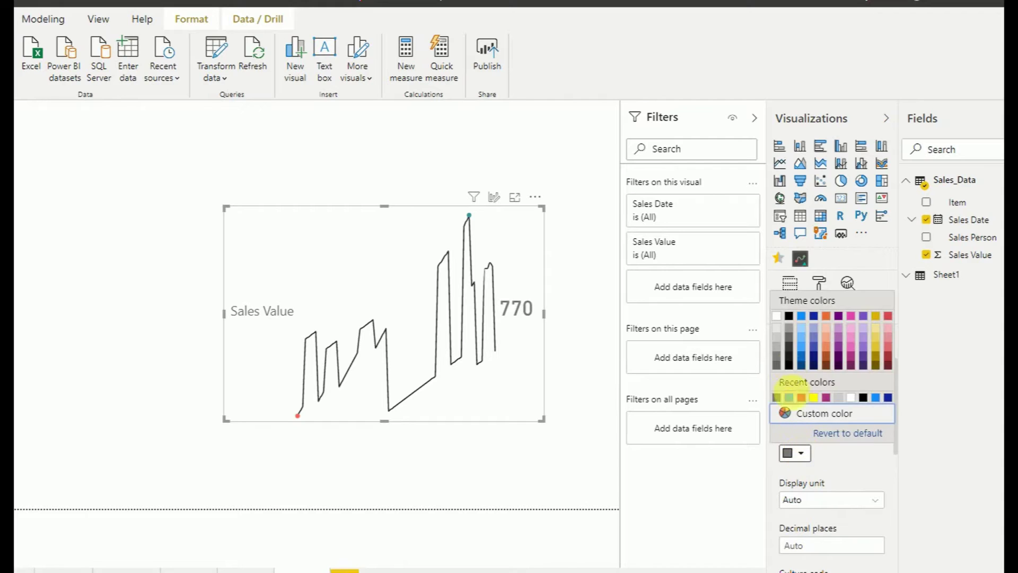
left_click(793, 320)
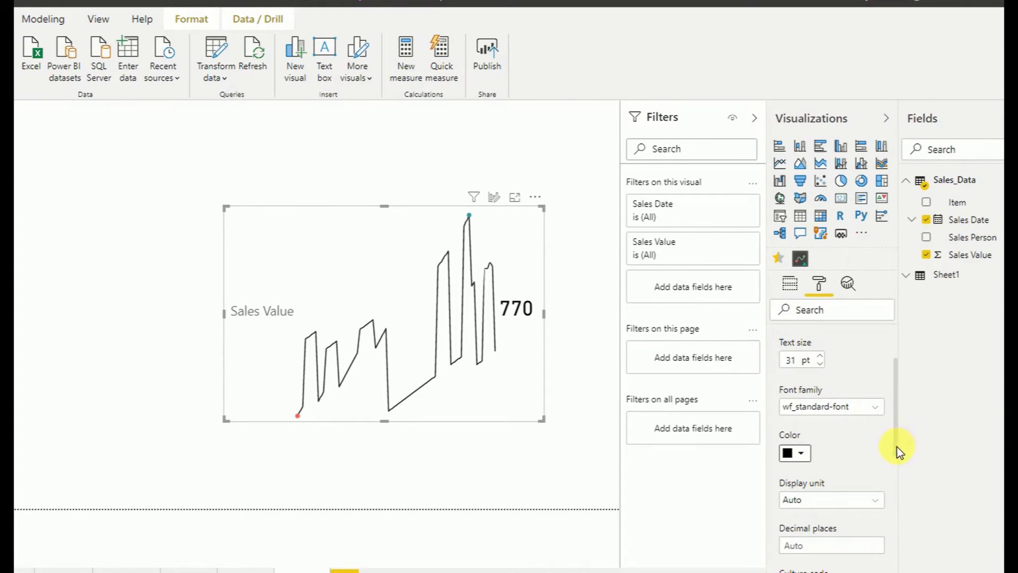
left_click_drag(897, 447, 896, 390)
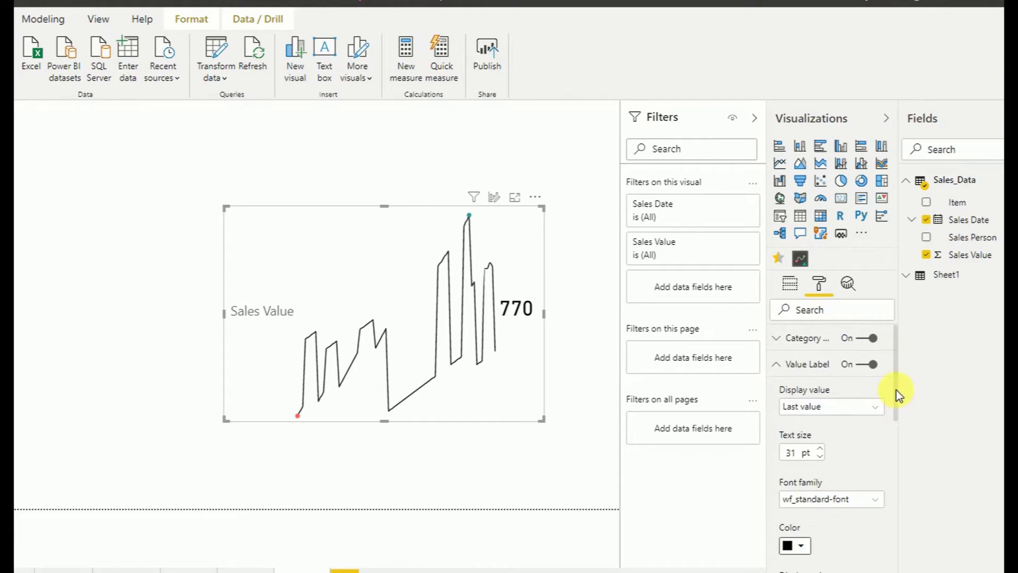
left_click(790, 364)
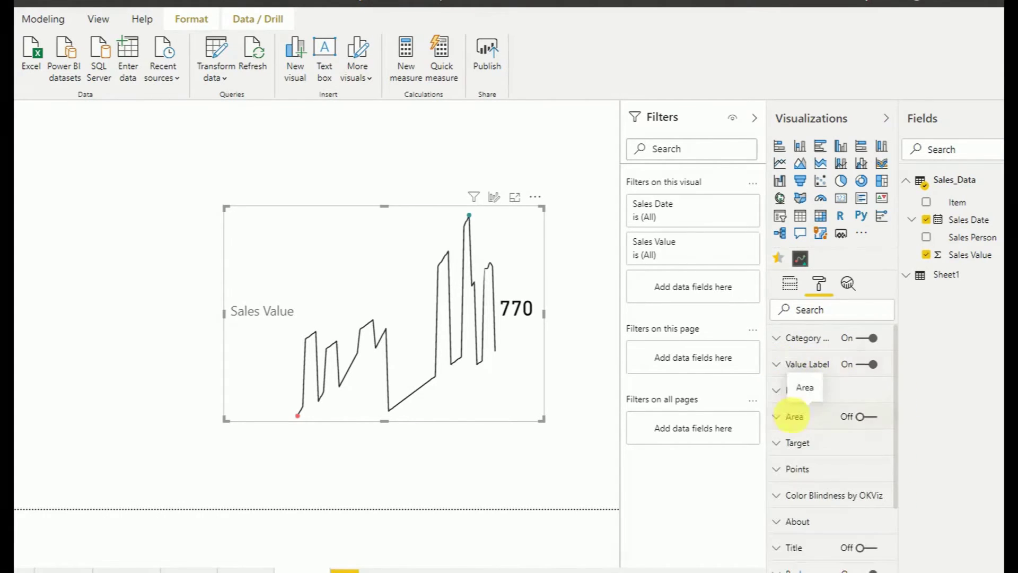
Set the sparkline Line weight to 11, leaving Missing data points on Ignore.
left_click(782, 395)
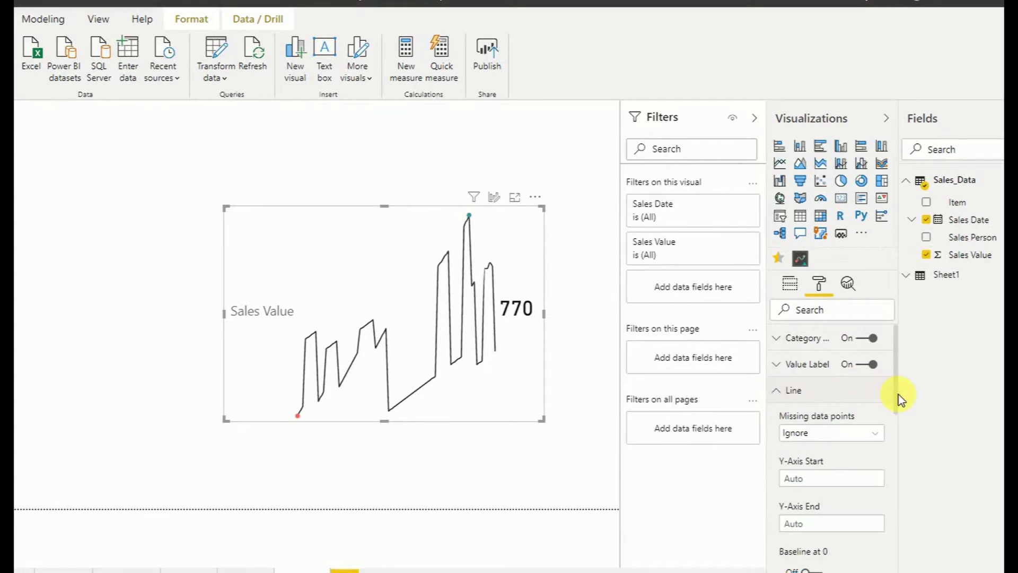
left_click_drag(895, 395, 897, 419)
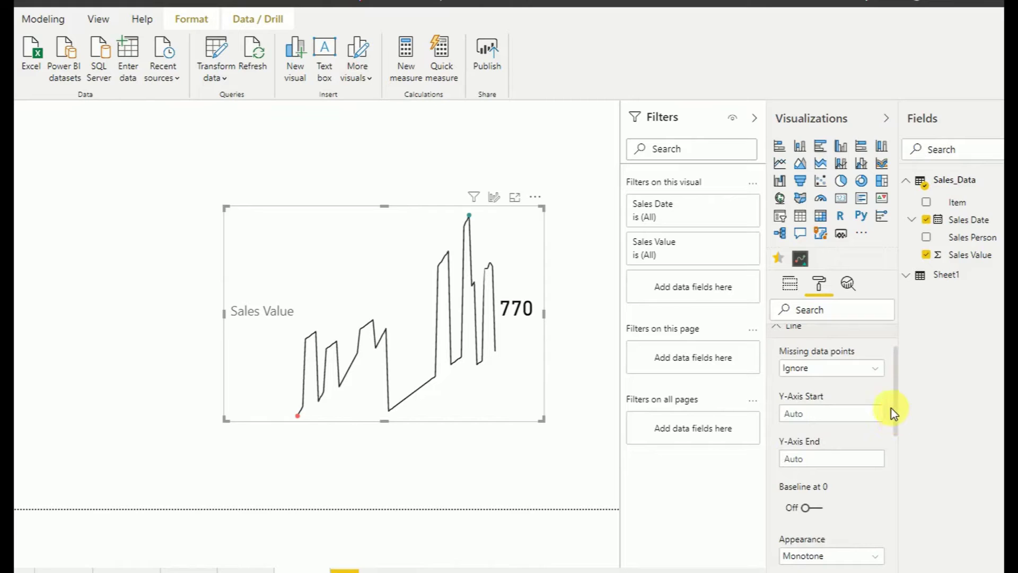
left_click(875, 371)
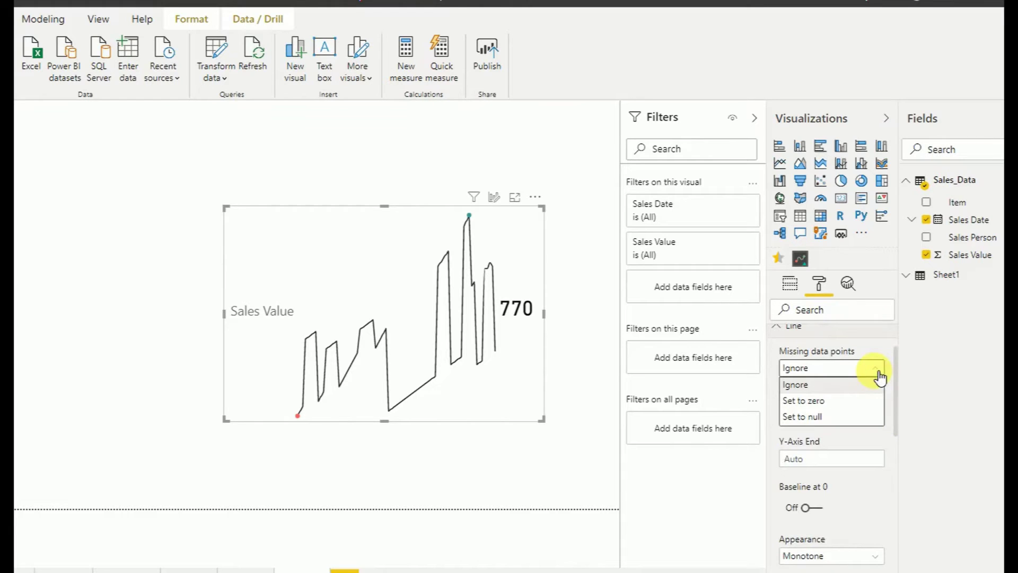
left_click(879, 377)
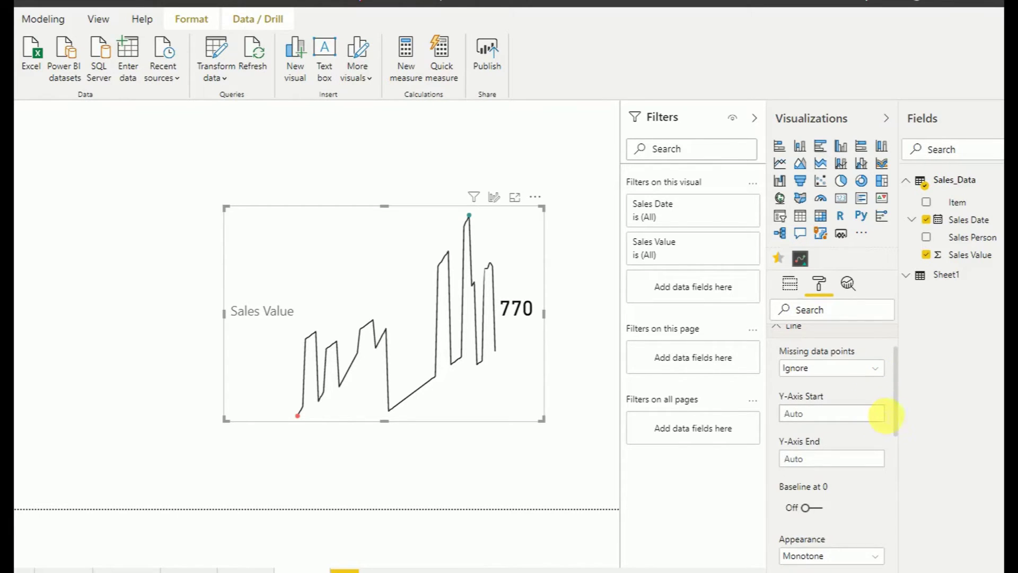
left_click_drag(896, 412, 895, 475)
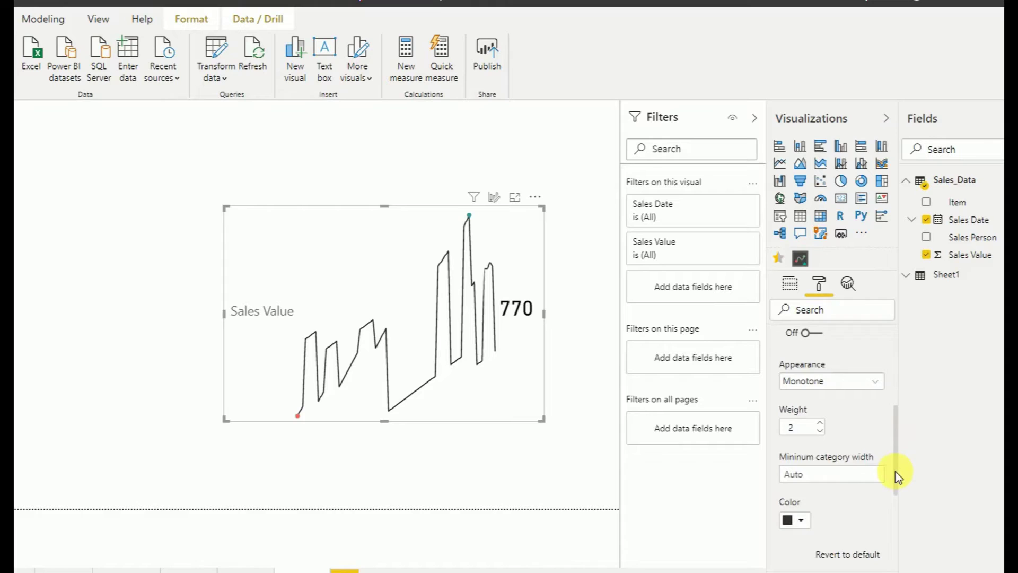
left_click(820, 419)
left_click(820, 419)
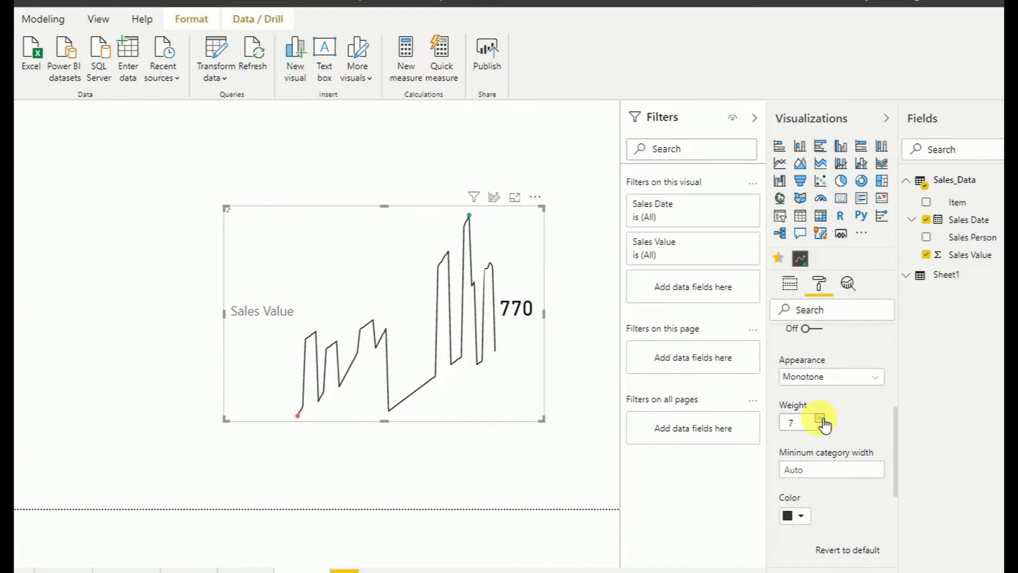
left_click(820, 418)
left_click(820, 418)
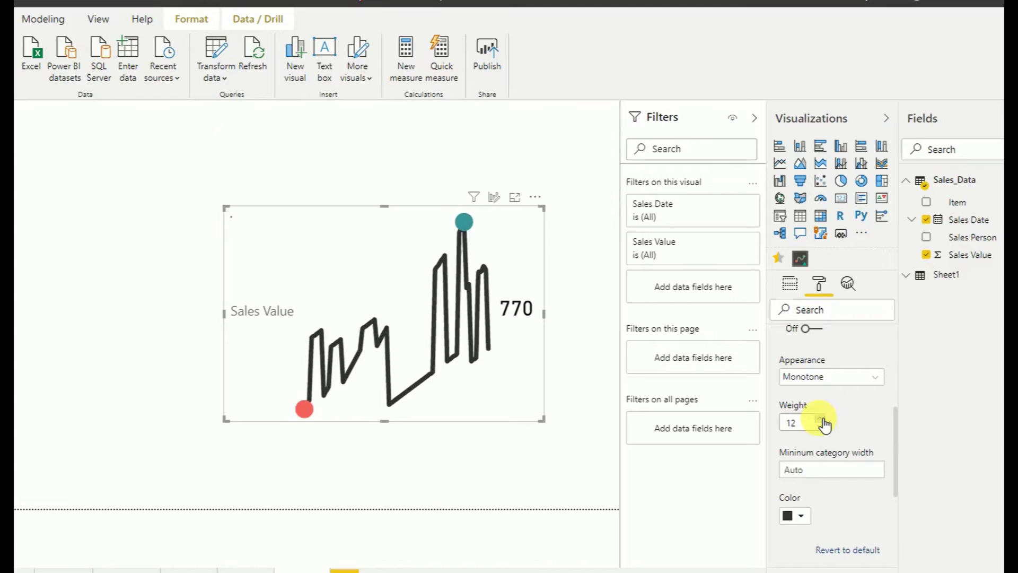
left_click(821, 427)
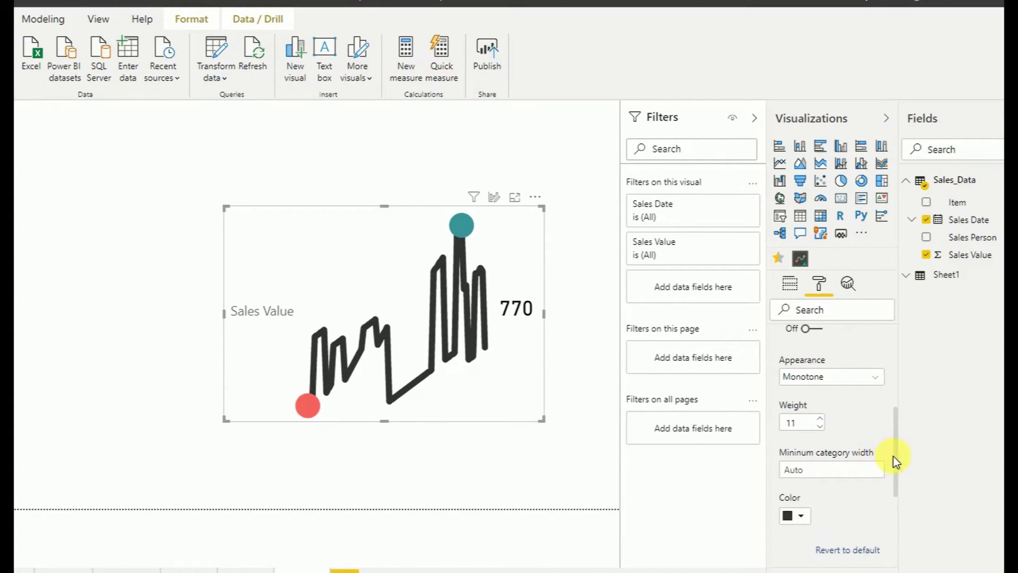
left_click_drag(895, 457, 889, 383)
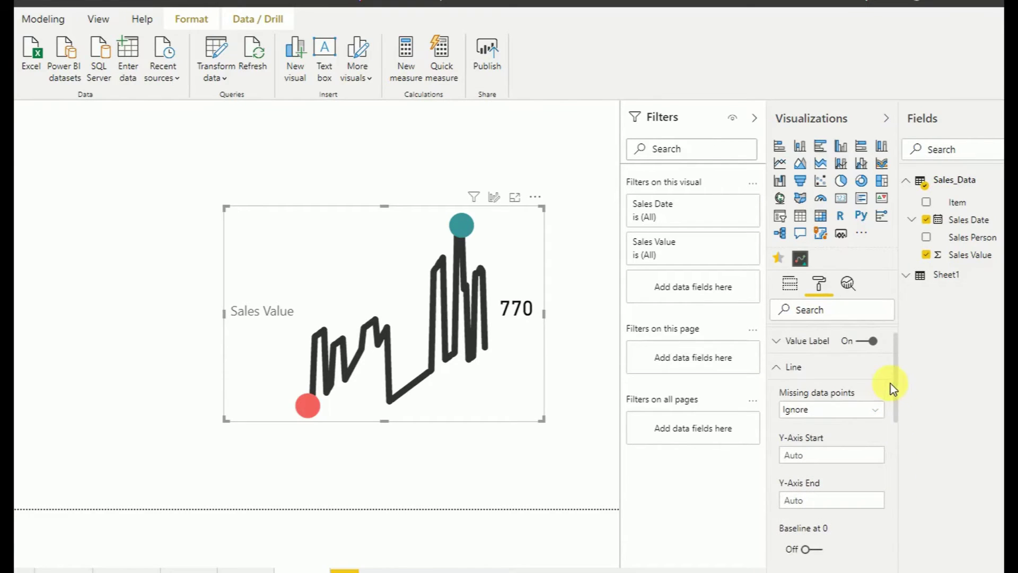
Turn on the Area fill under the sparkline and colour it light blue.
left_click(785, 371)
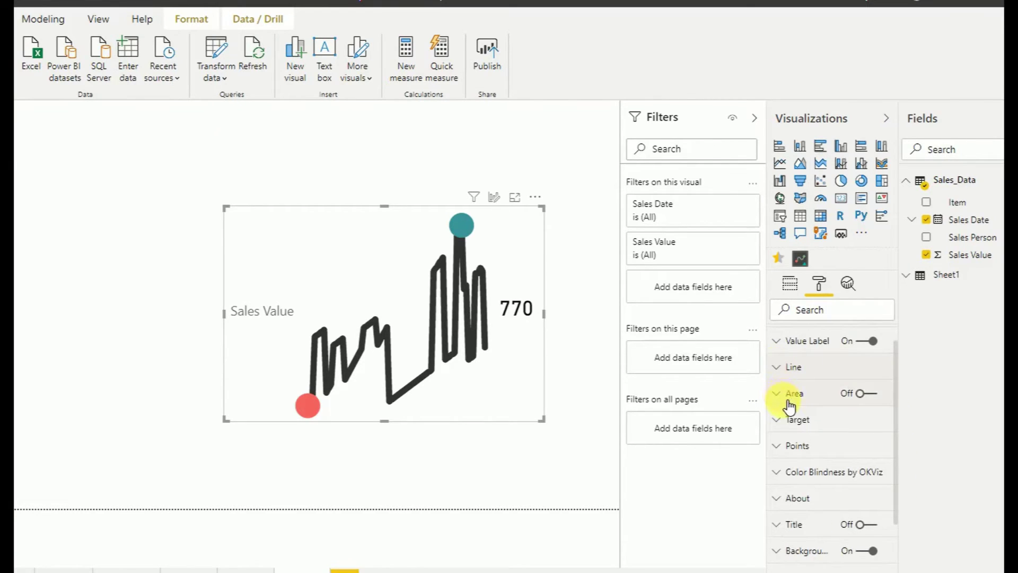
left_click(788, 397)
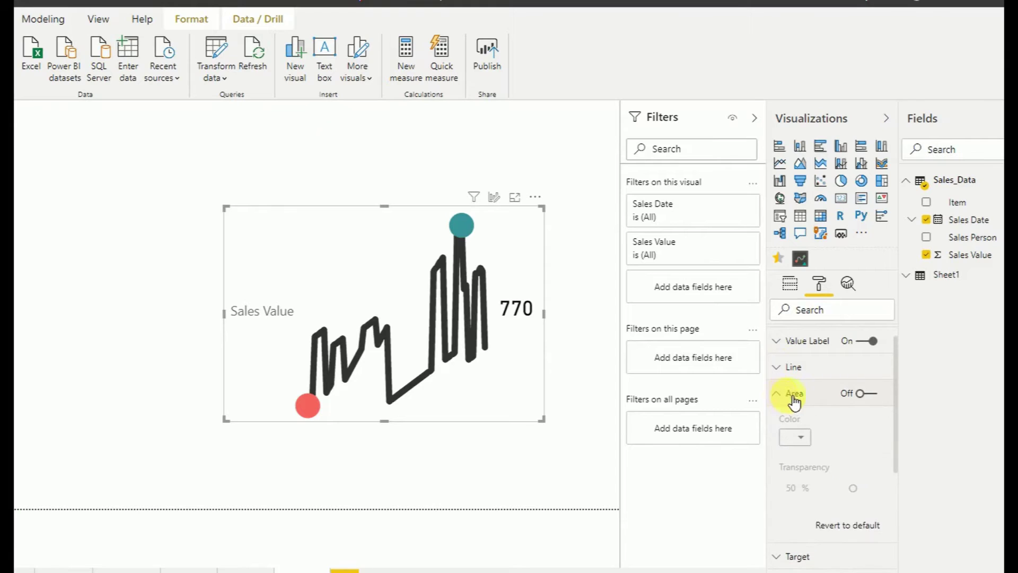
left_click(872, 402)
left_click_drag(895, 405, 895, 434)
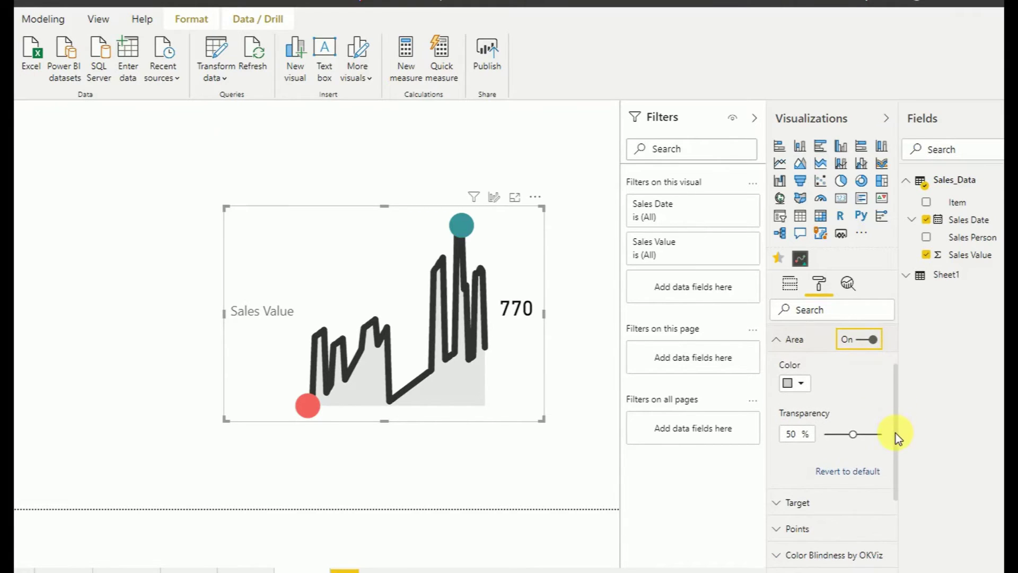
left_click(806, 387)
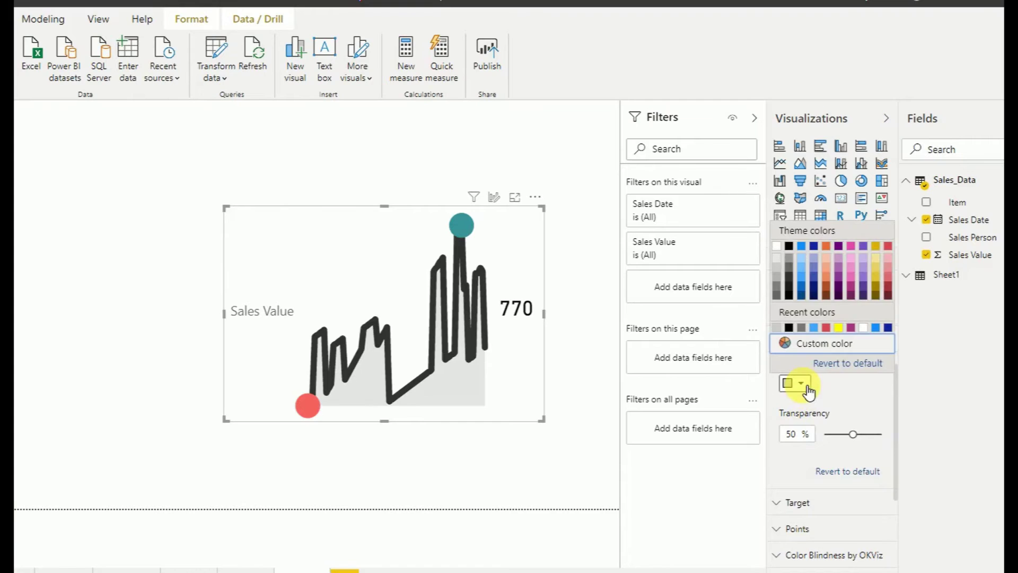
left_click(806, 267)
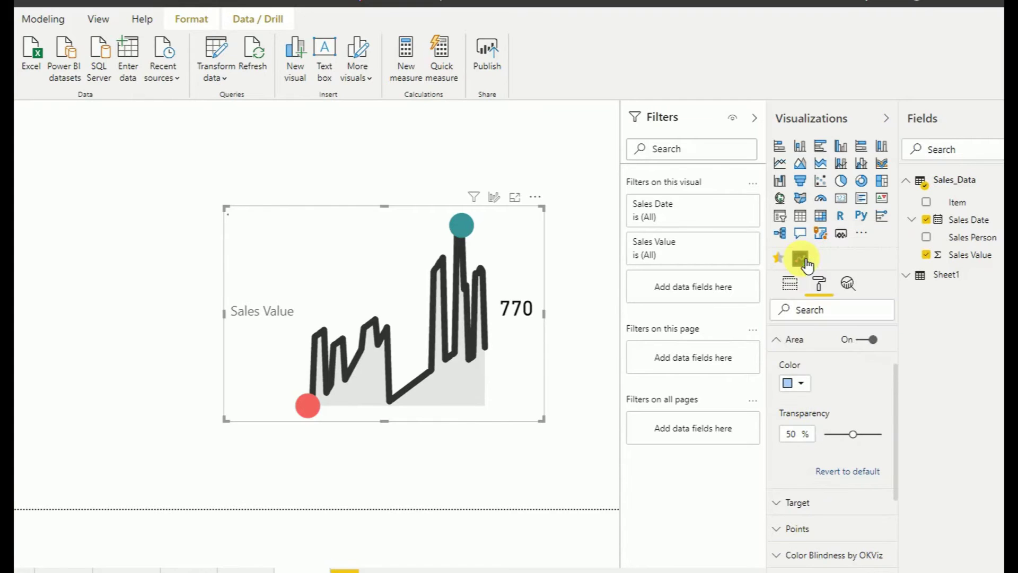
left_click(784, 343)
left_click(800, 341)
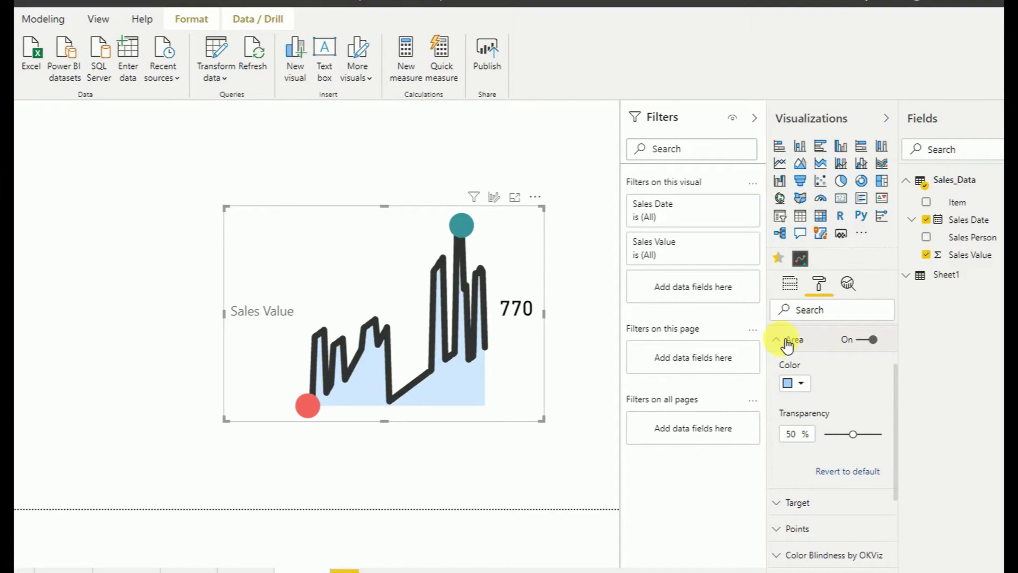
left_click(787, 344)
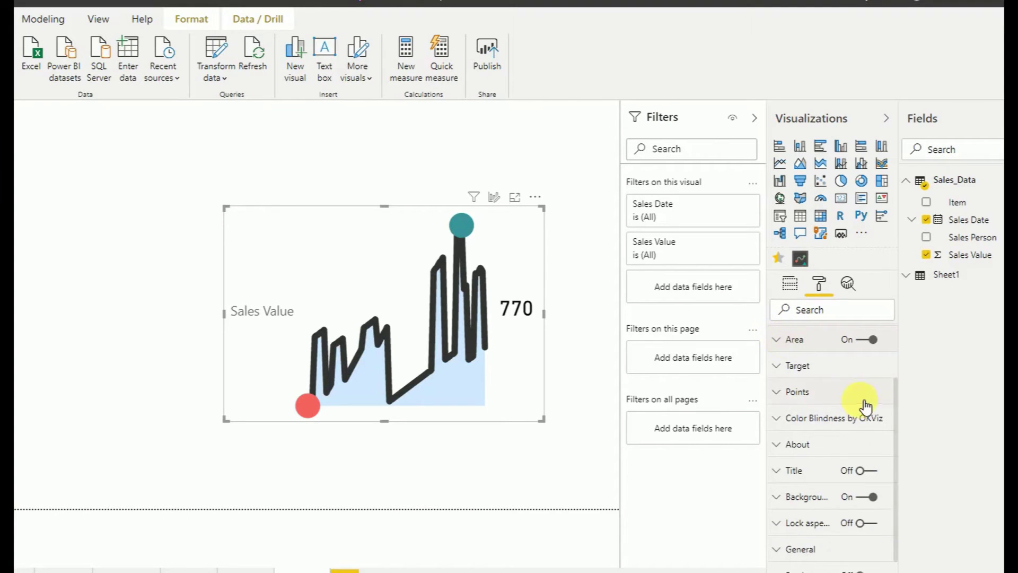
Show markers on every data point in the Points settings.
left_click(797, 367)
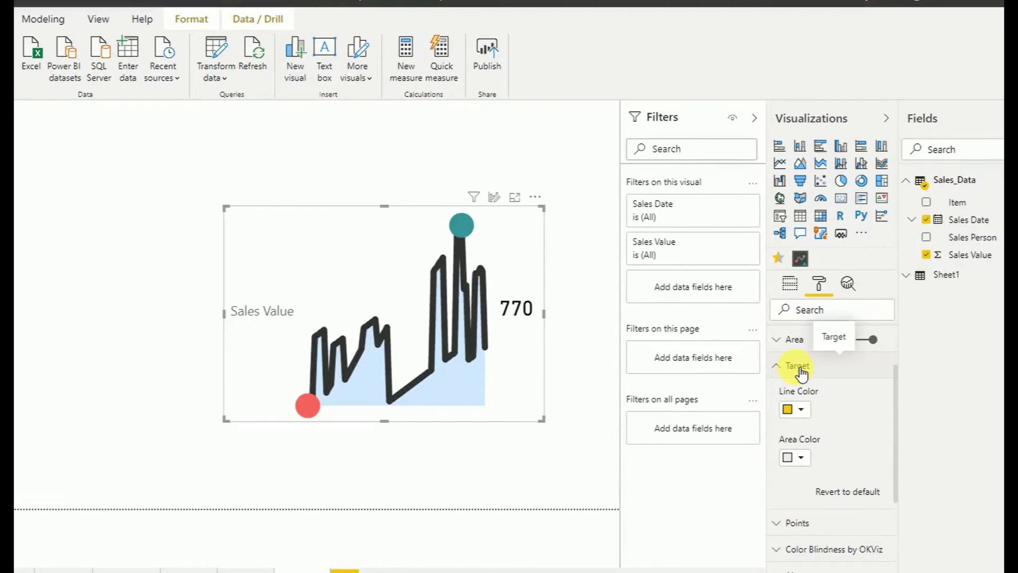
left_click(799, 366)
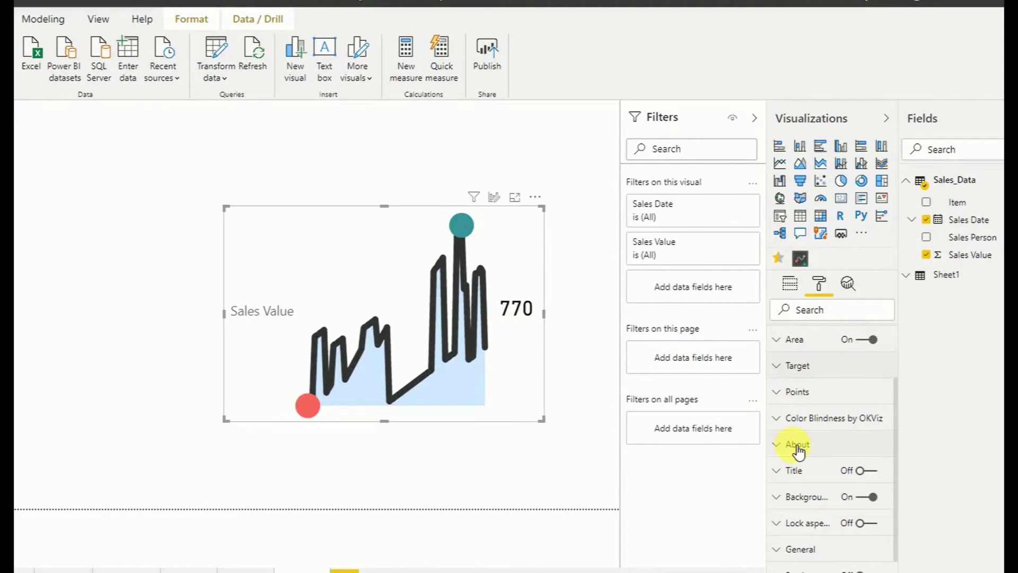
left_click(802, 395)
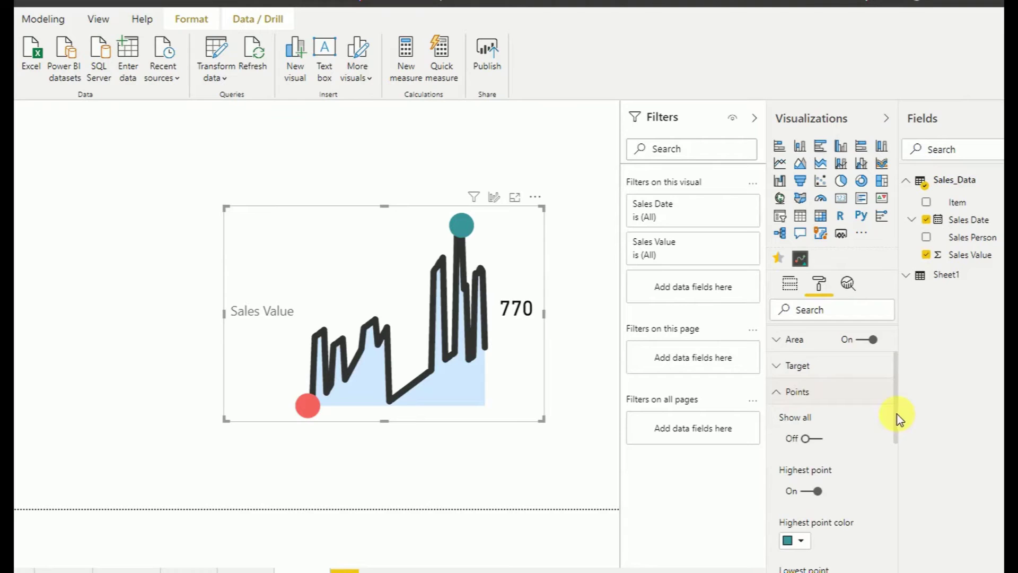
left_click_drag(897, 415, 899, 439)
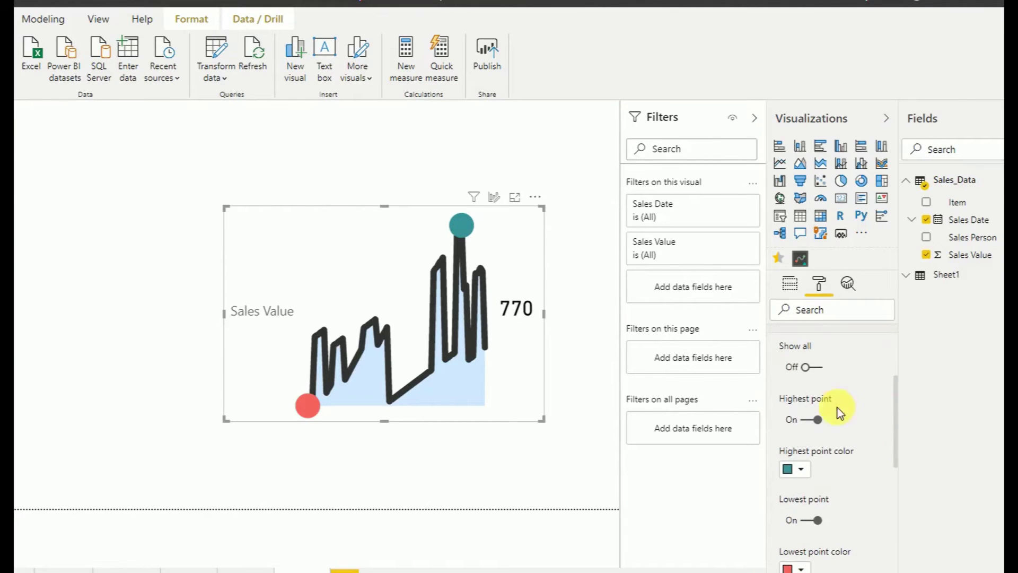
left_click(813, 373)
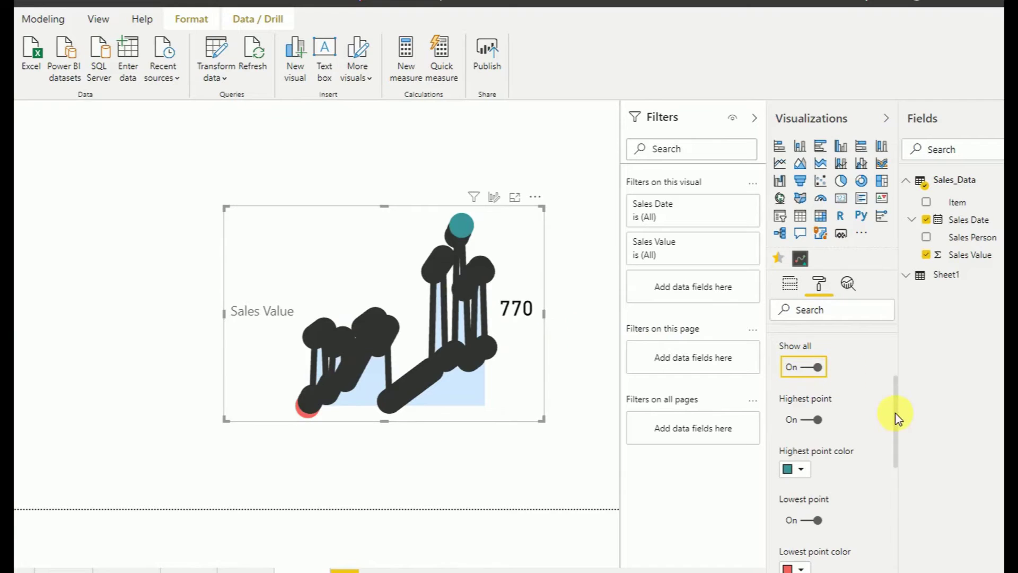
Make the highest-point marker green, leaving the lowest point red.
left_click(810, 476)
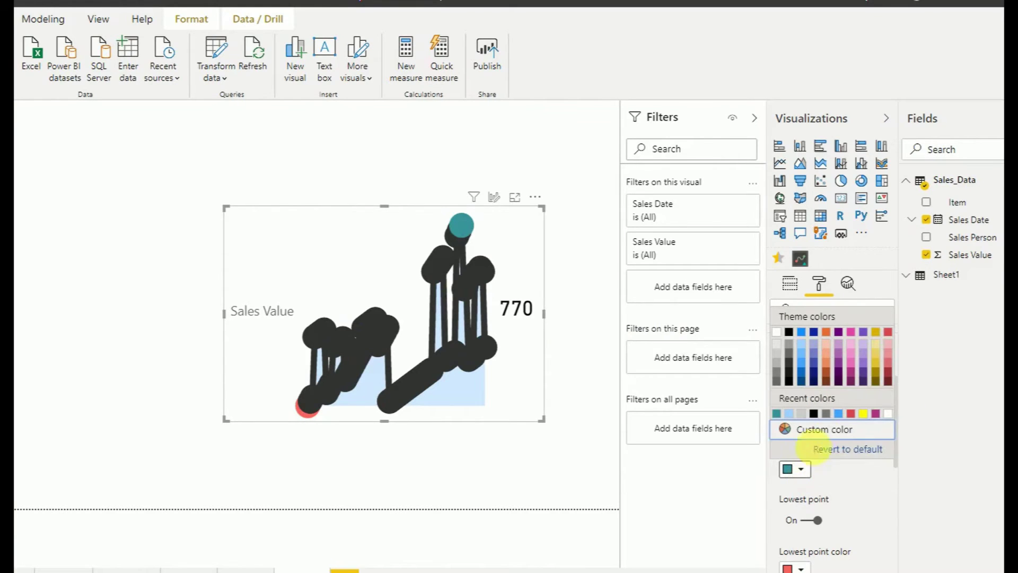
left_click(842, 436)
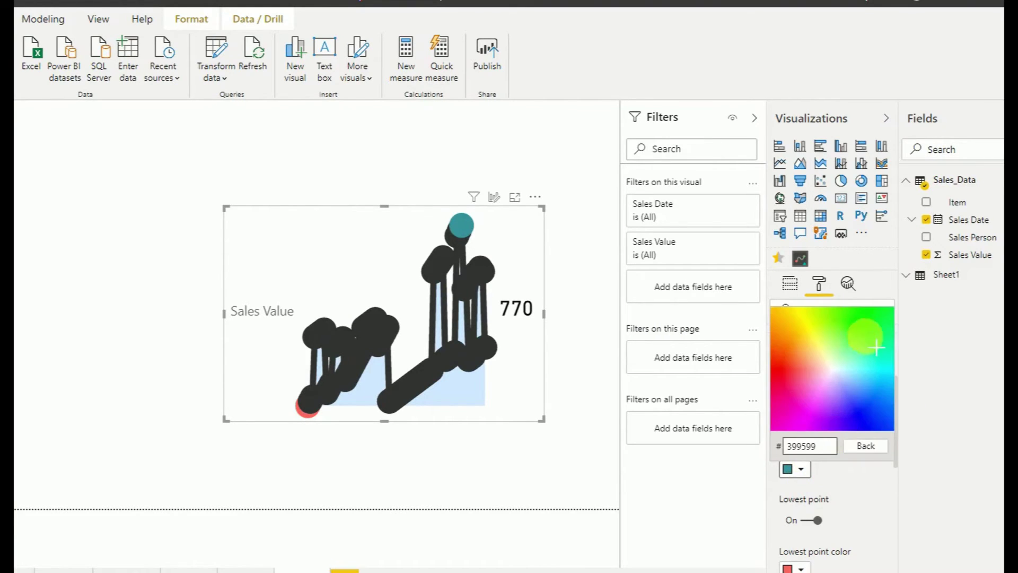
left_click(883, 316)
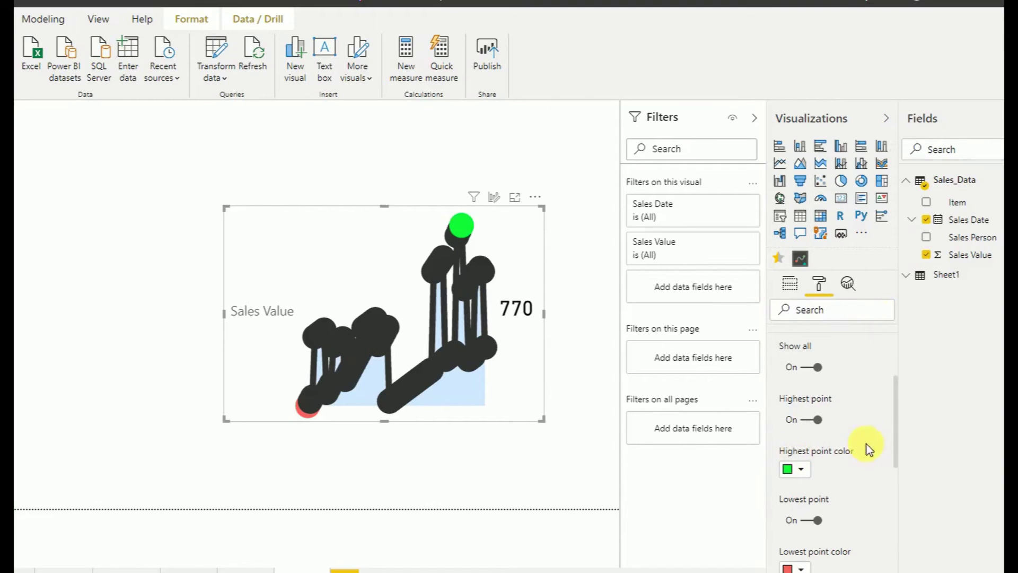
left_click_drag(894, 431, 895, 469)
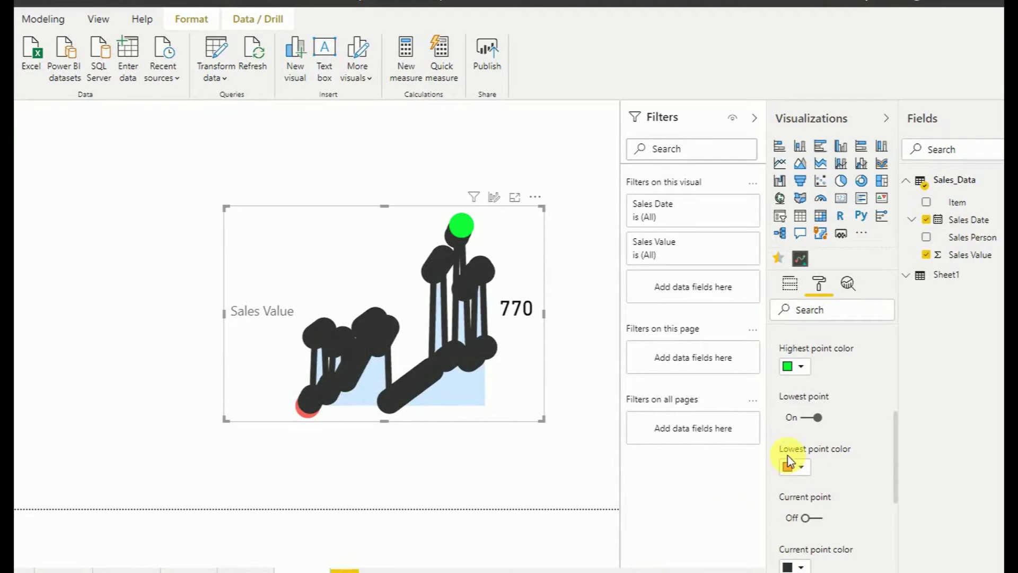
left_click(802, 468)
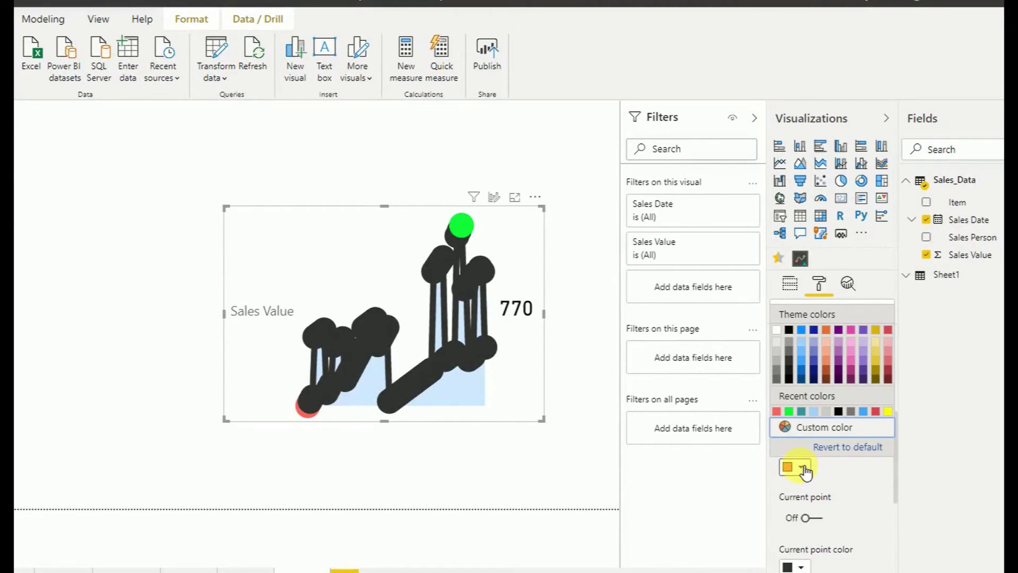
left_click(757, 466)
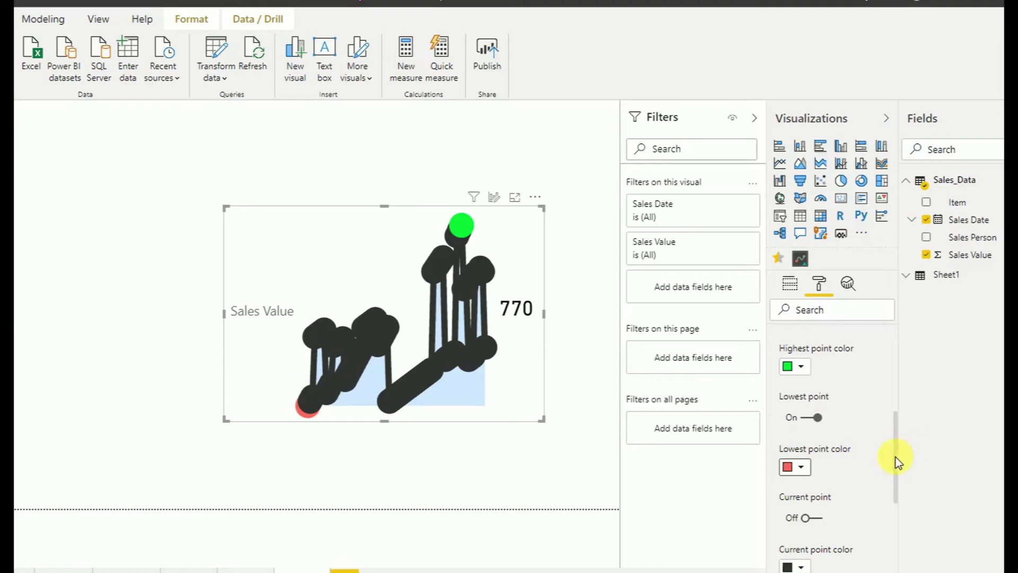
left_click_drag(895, 457, 896, 488)
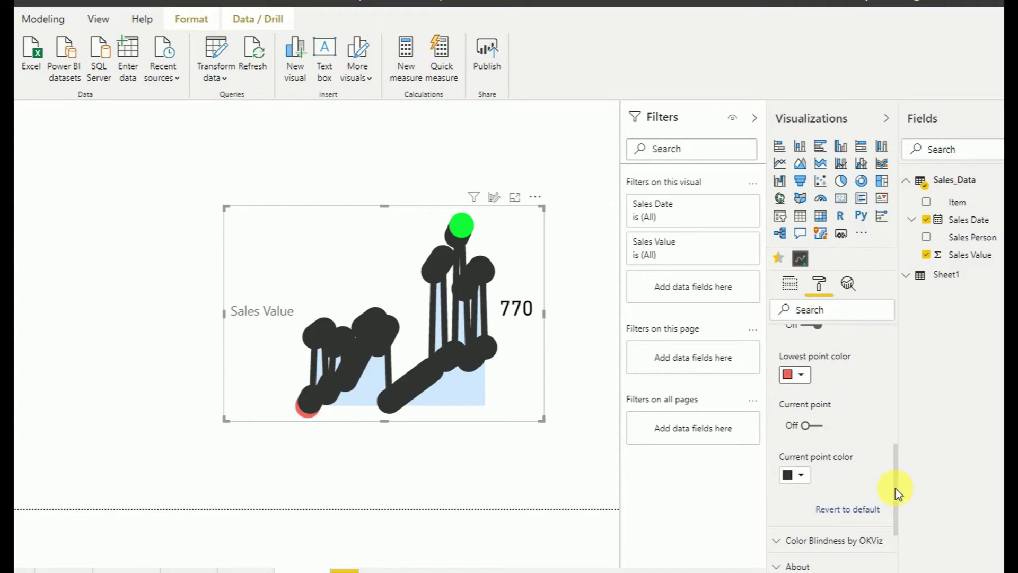
left_click_drag(895, 489, 897, 405)
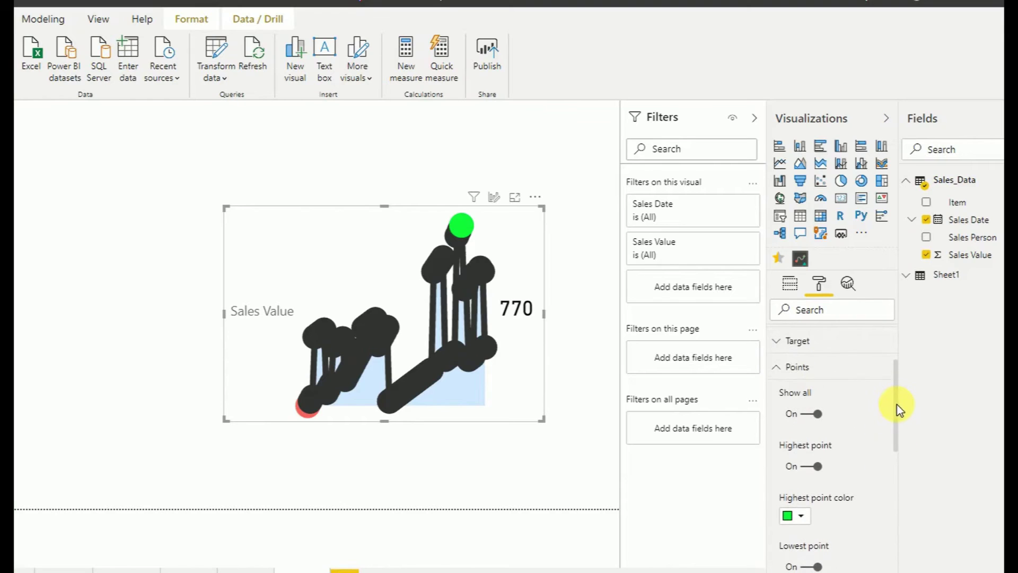
Turn on the visual title and set its text to 'Last 2 Months Values'.
left_click(784, 373)
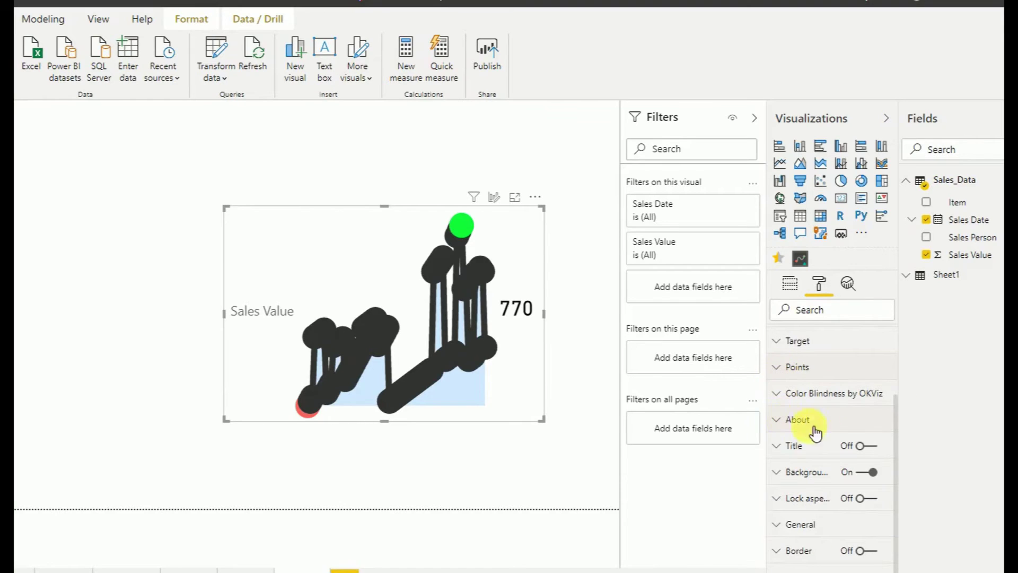
left_click(859, 446)
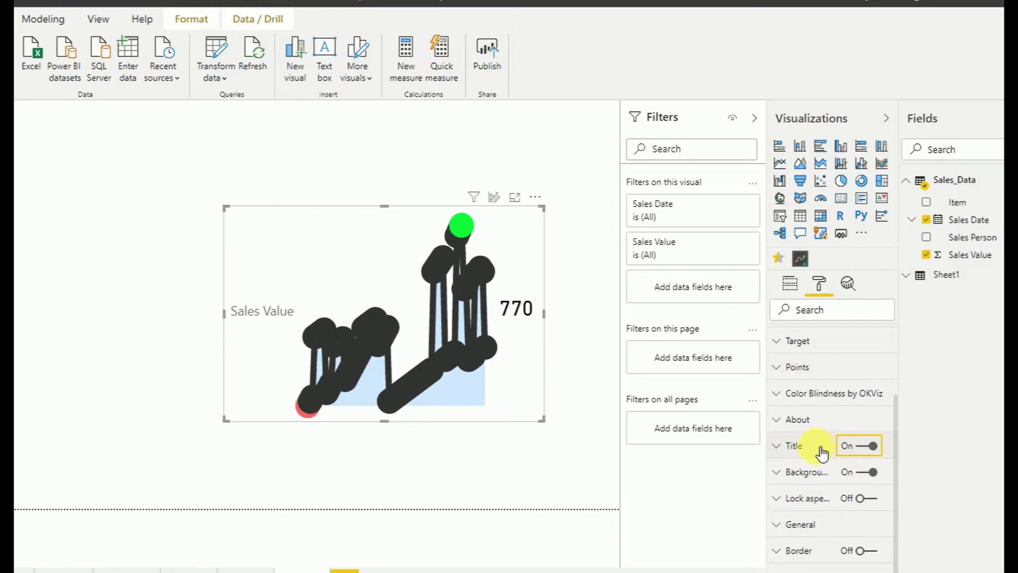
left_click(819, 448)
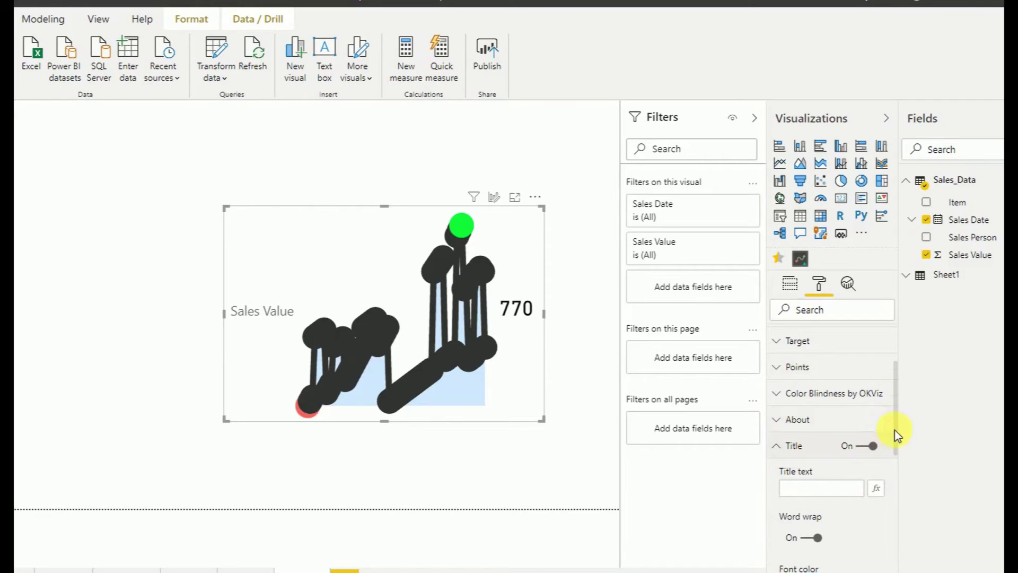
left_click_drag(897, 435, 893, 470)
left_click(805, 381)
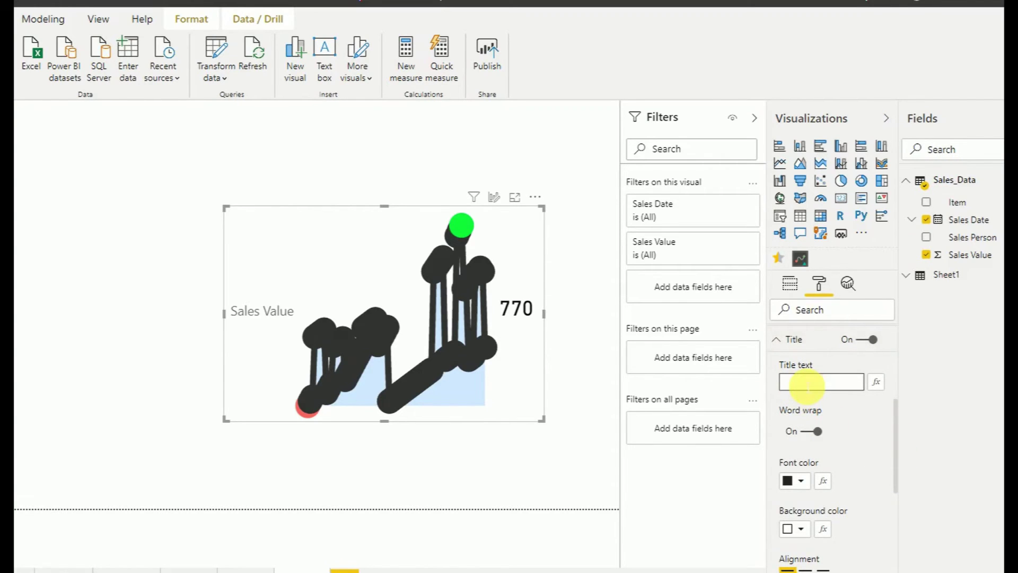
type("Last")
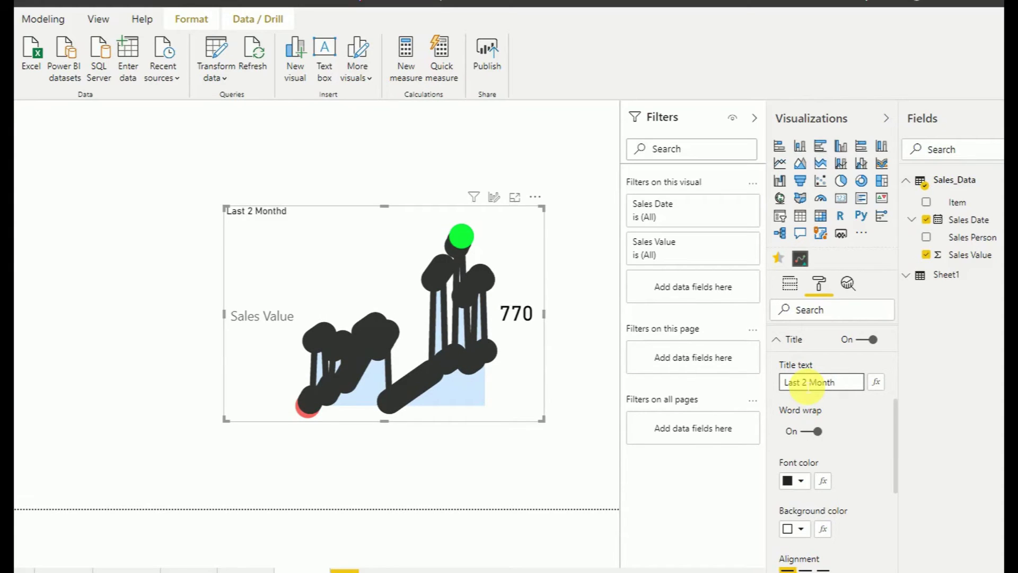
type("2 Months Values")
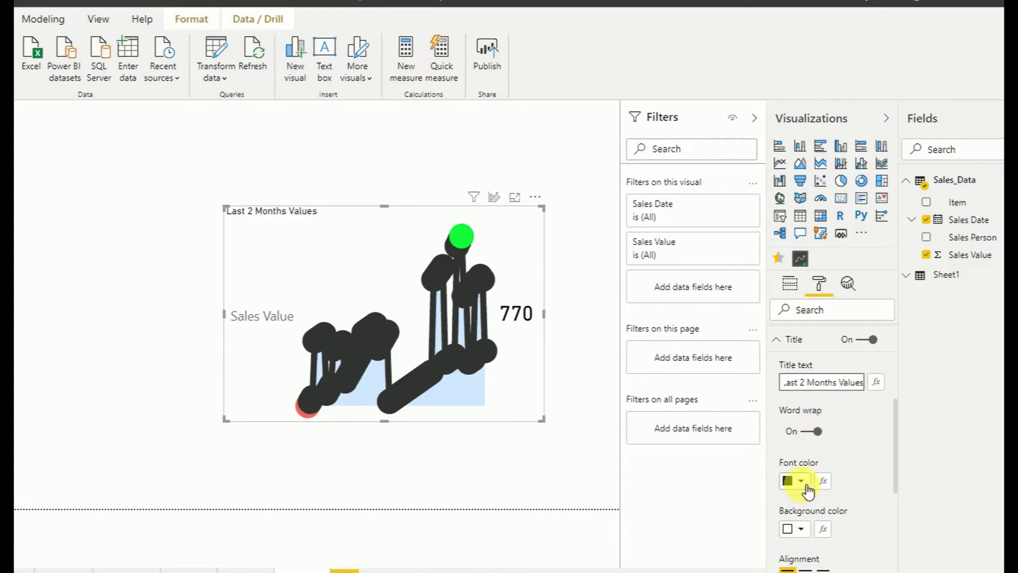
left_click(806, 485)
Give the title a light blue background and raise its text size from 14 to 20 pt.
left_click(874, 475)
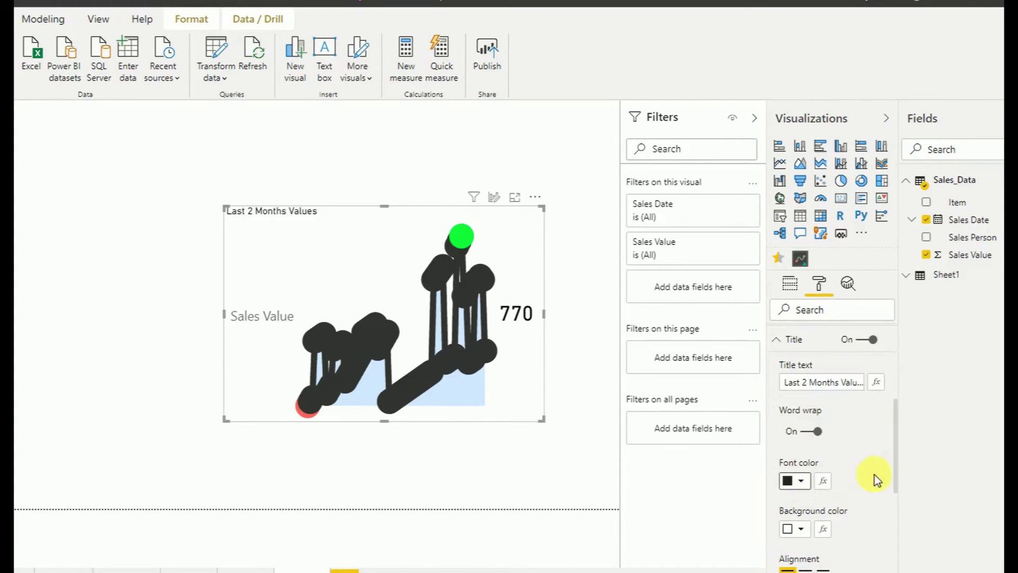
left_click_drag(897, 459, 907, 491)
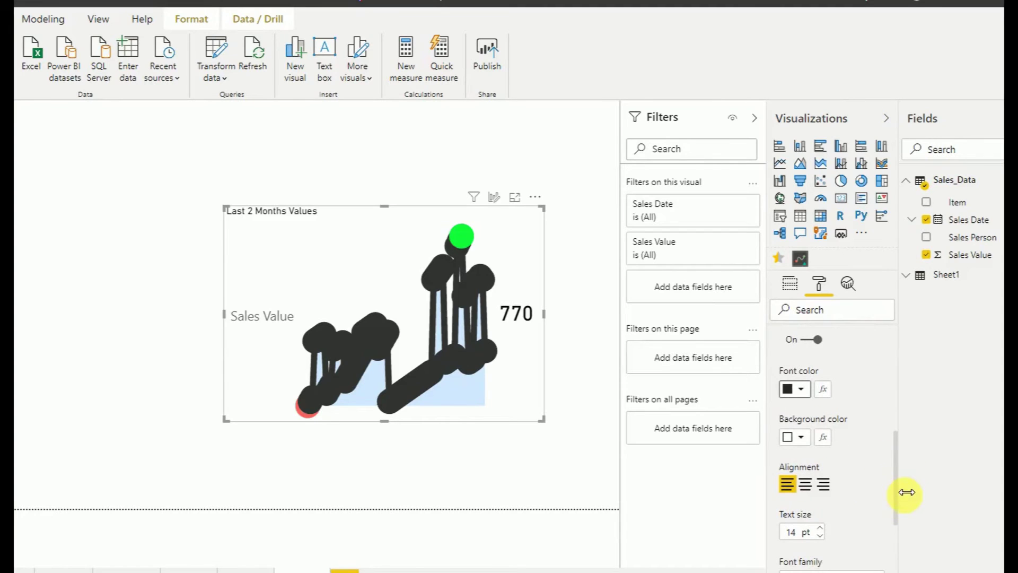
left_click(802, 437)
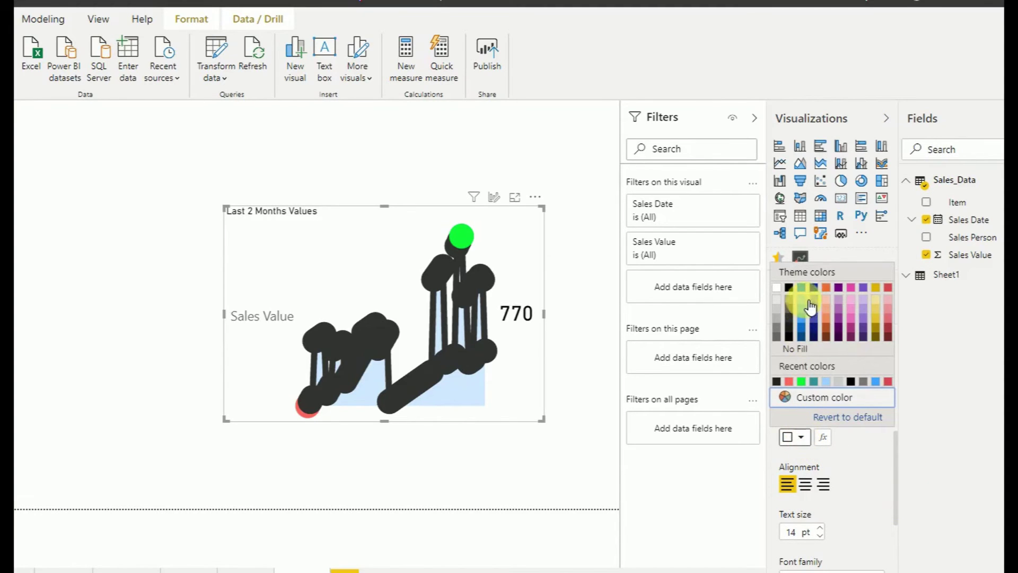
left_click(826, 381)
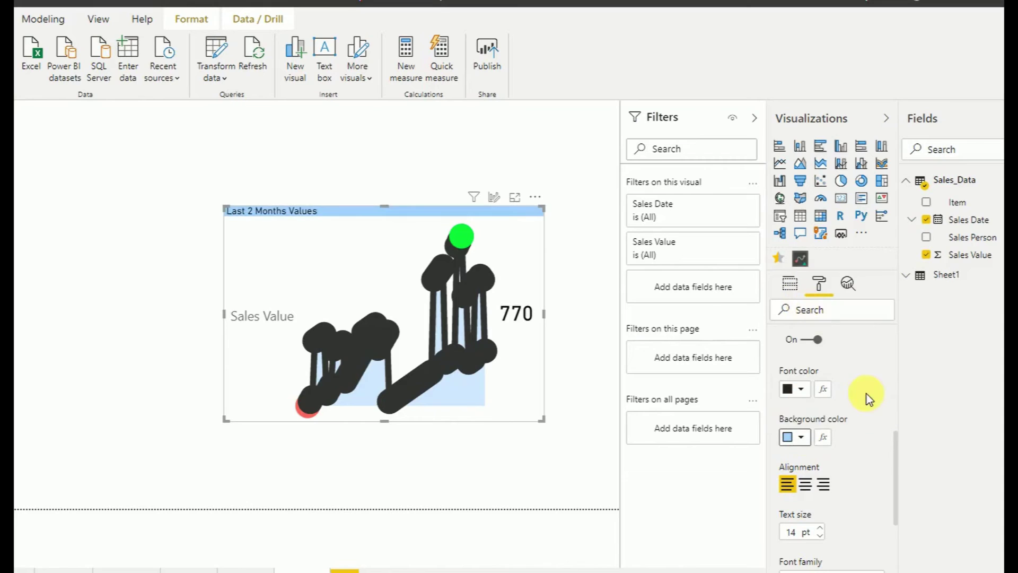
left_click_drag(896, 457, 896, 472)
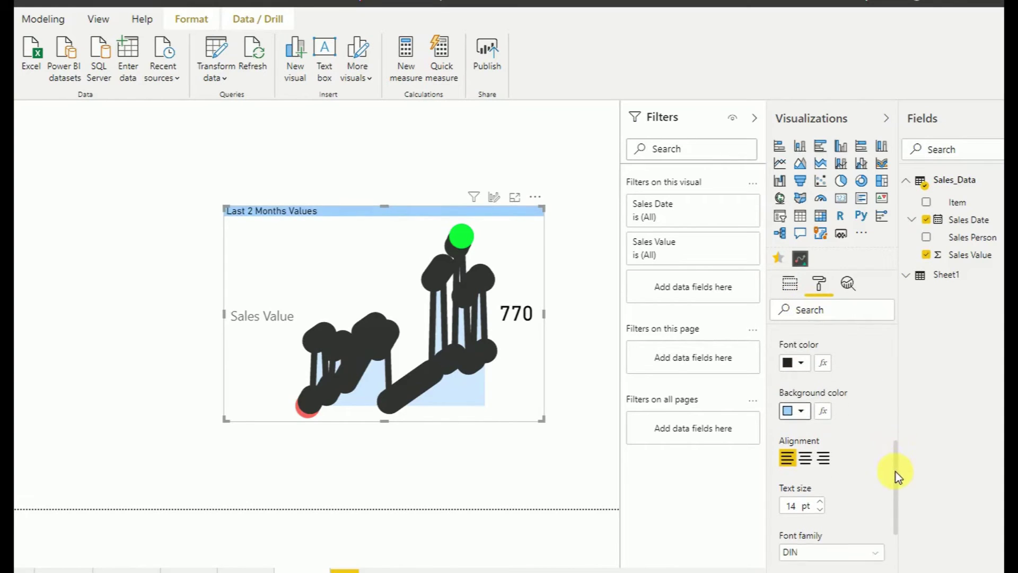
left_click(821, 479)
left_click(820, 479)
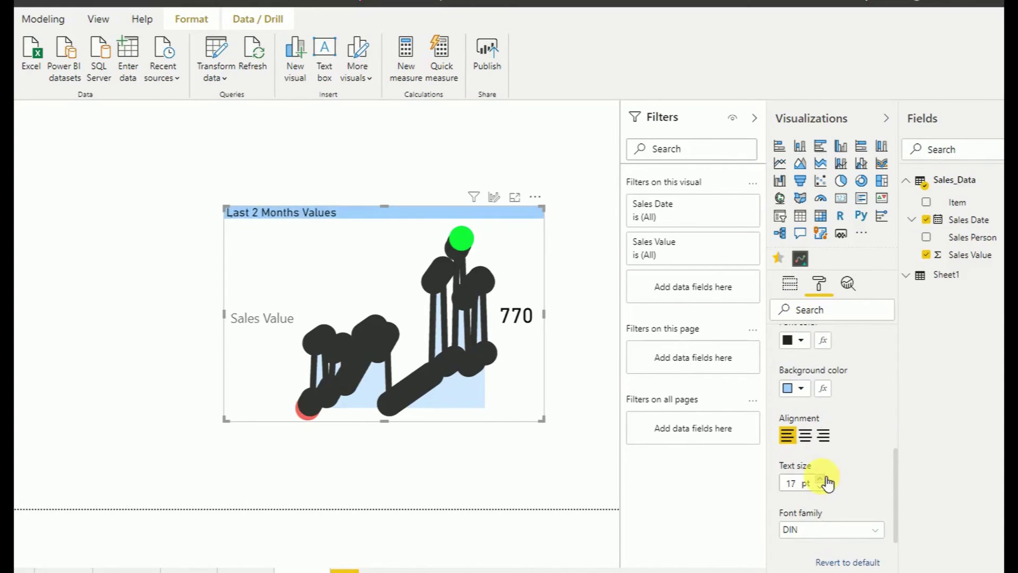
left_click(820, 478)
left_click(820, 478)
left_click(820, 479)
left_click(820, 479)
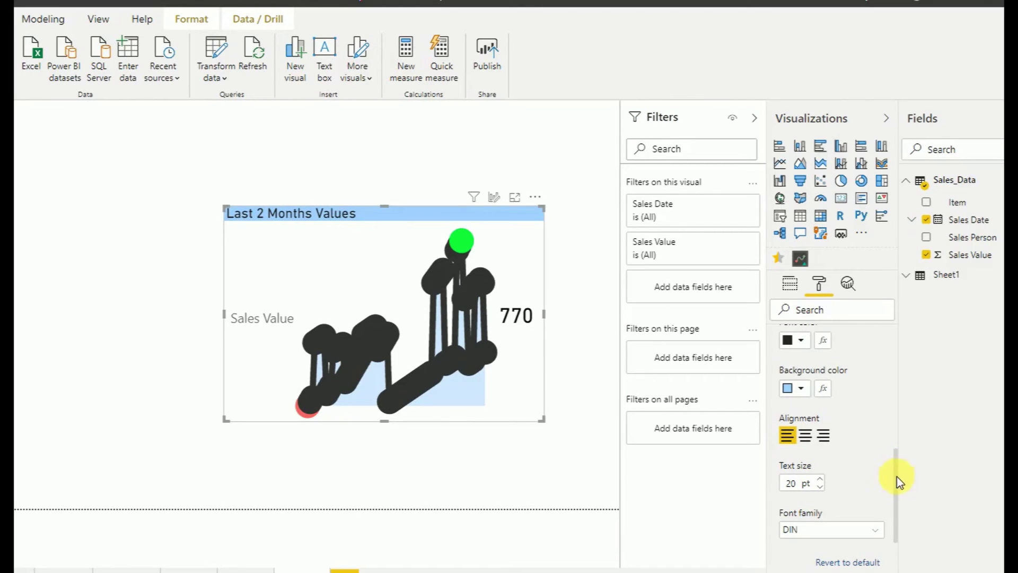
left_click_drag(896, 479, 897, 414)
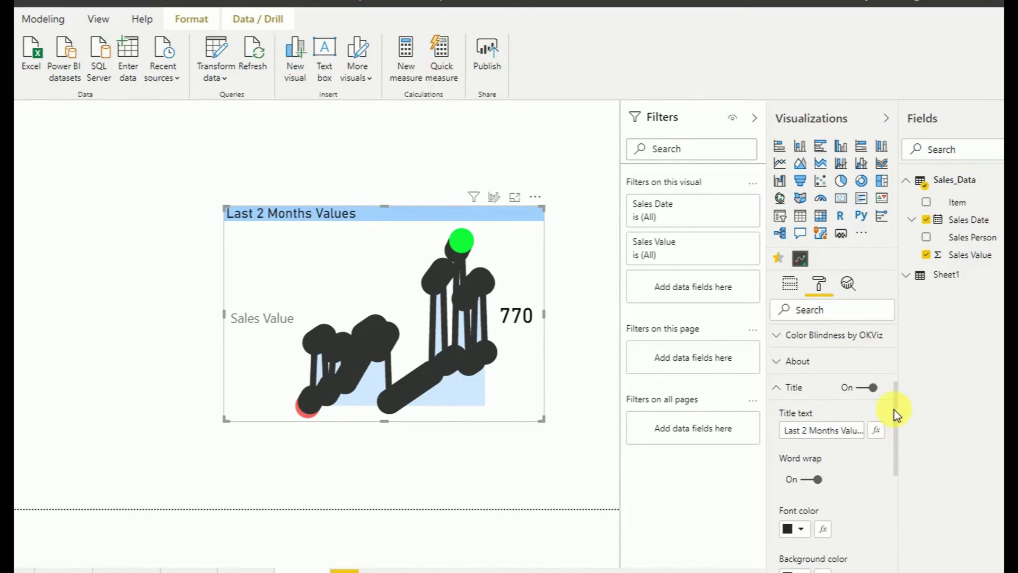
Widen the sparkline visual using its position and size settings.
left_click(790, 389)
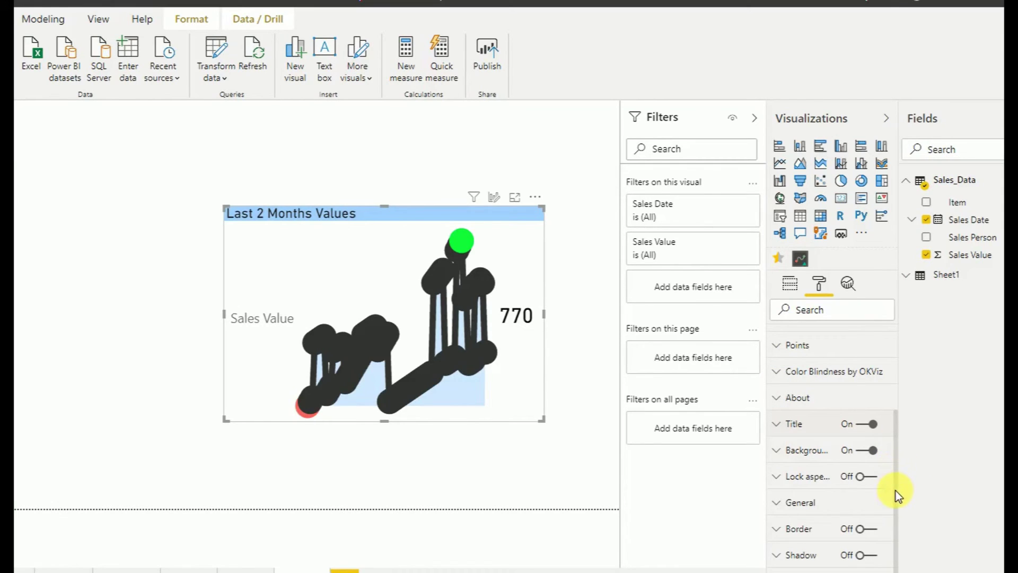
left_click(807, 501)
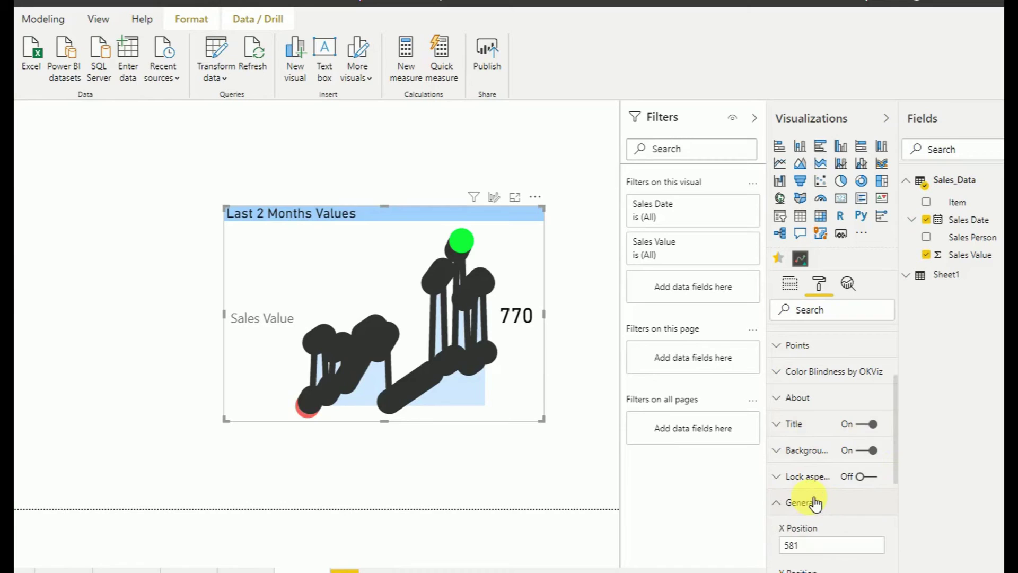
left_click_drag(897, 447, 897, 478)
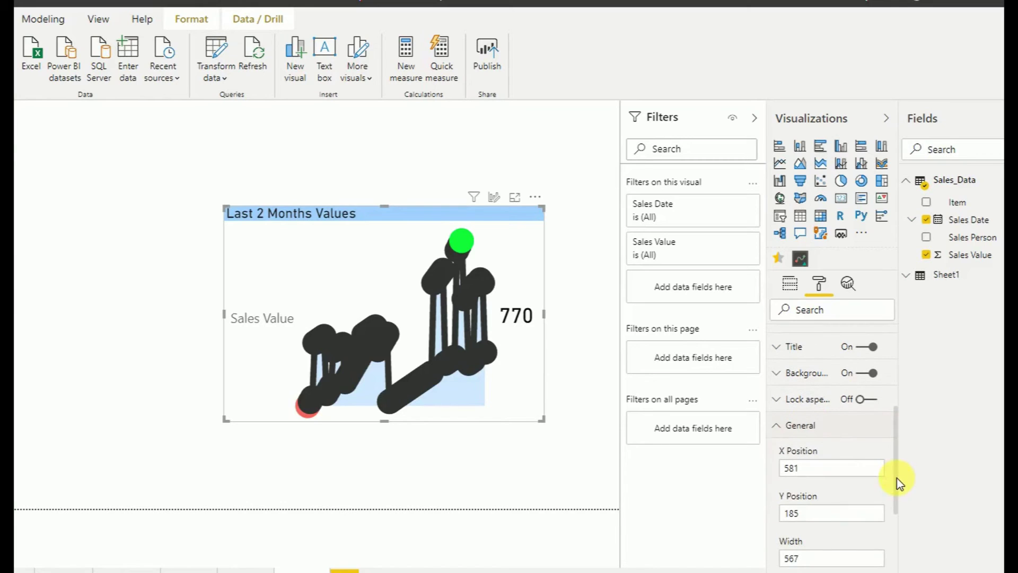
left_click(786, 426)
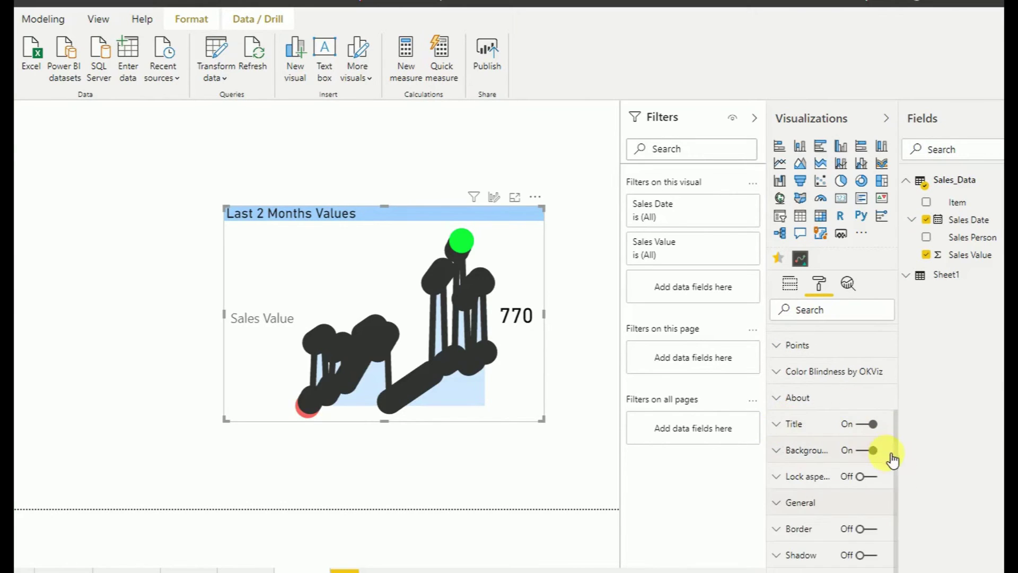
Turn on a border and a drop shadow for the sparkline visual.
left_click(873, 532)
left_click(873, 533)
left_click(874, 535)
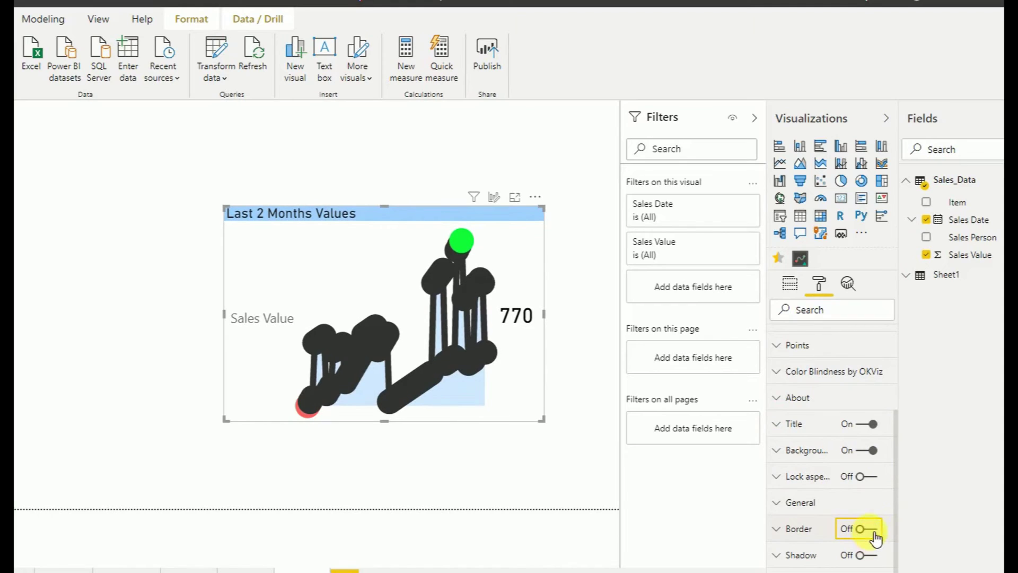
left_click(872, 557)
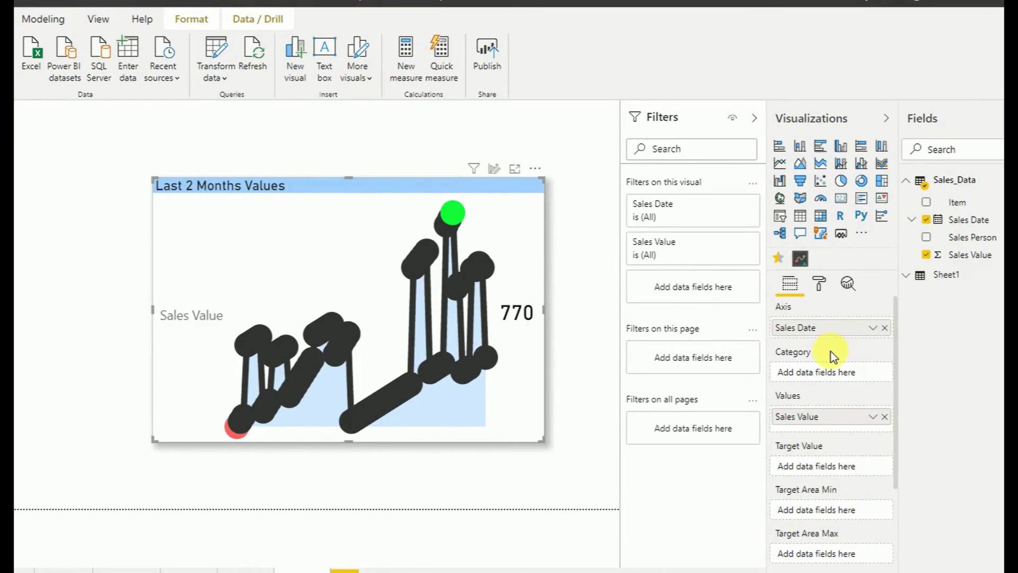
Replace the raw Sales Date axis field with the Month level of its Date Hierarchy.
left_click(875, 329)
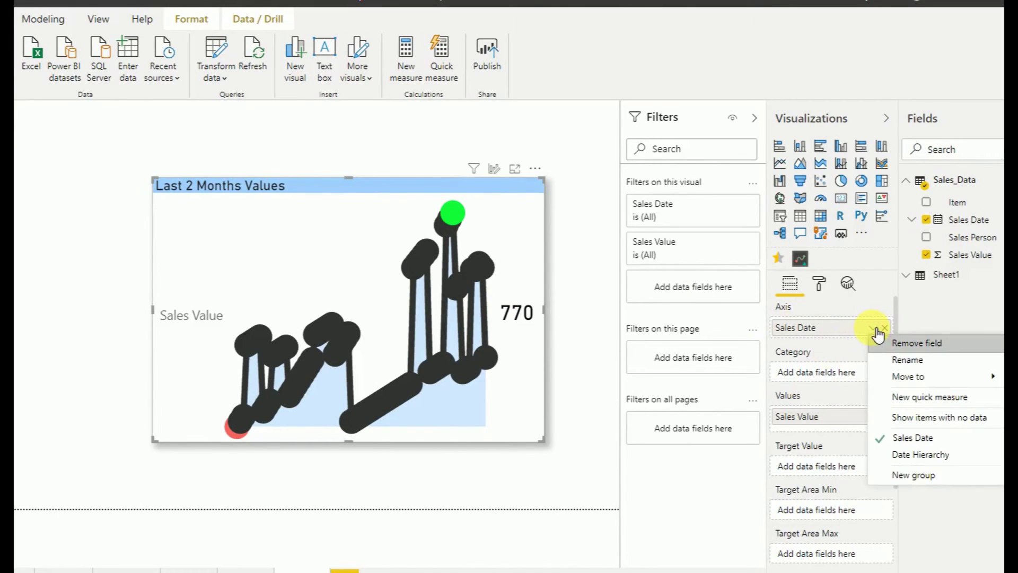
left_click(873, 327)
left_click(872, 329)
left_click(888, 329)
left_click(888, 329)
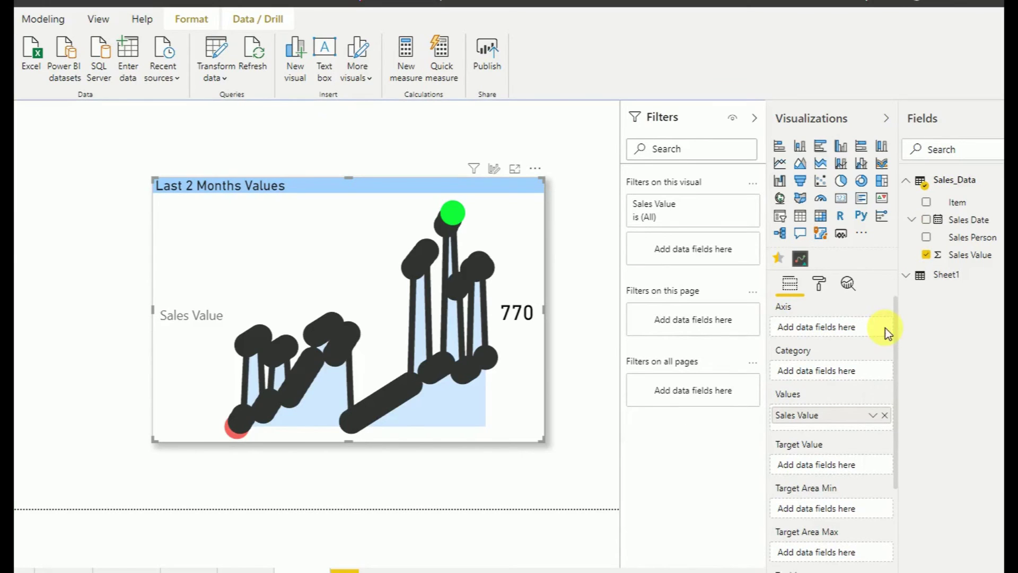
left_click(913, 220)
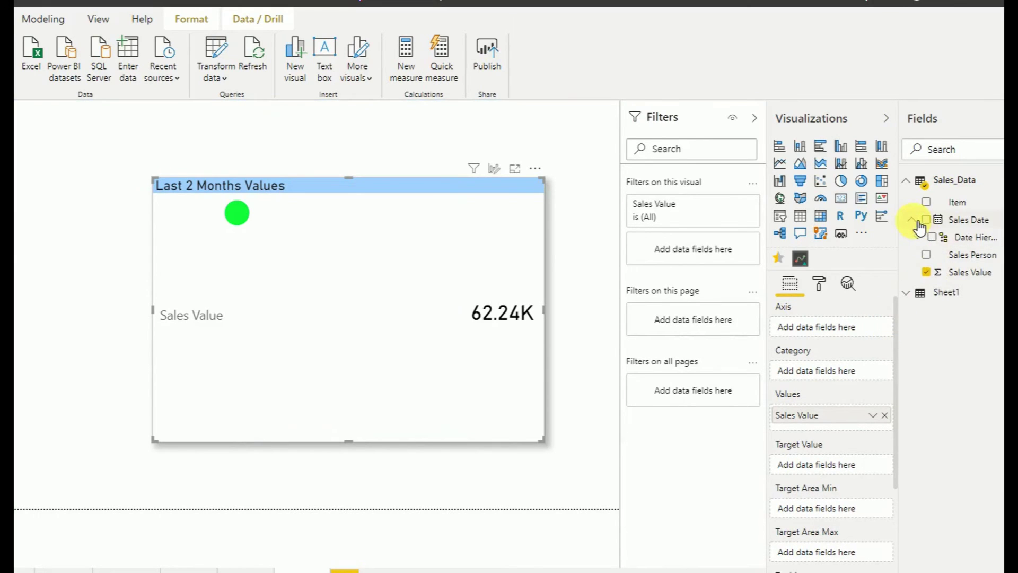
left_click(919, 238)
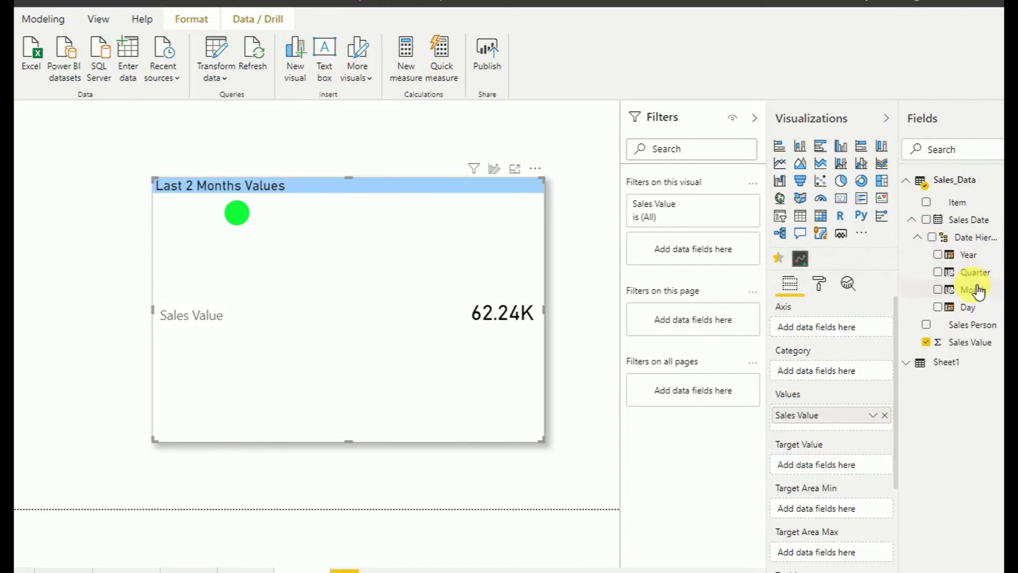
left_click_drag(977, 289, 845, 332)
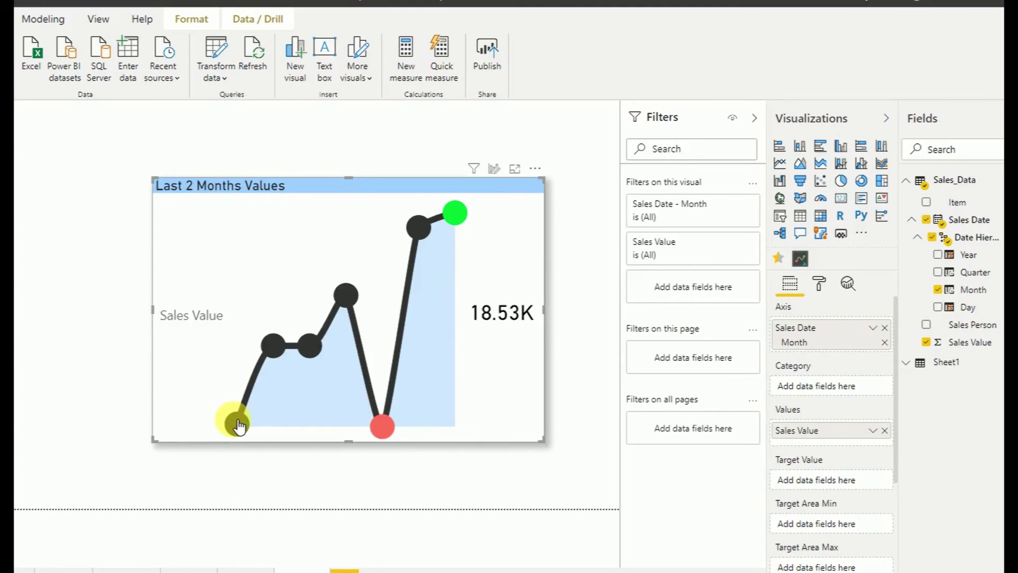
mouse_move(238, 426)
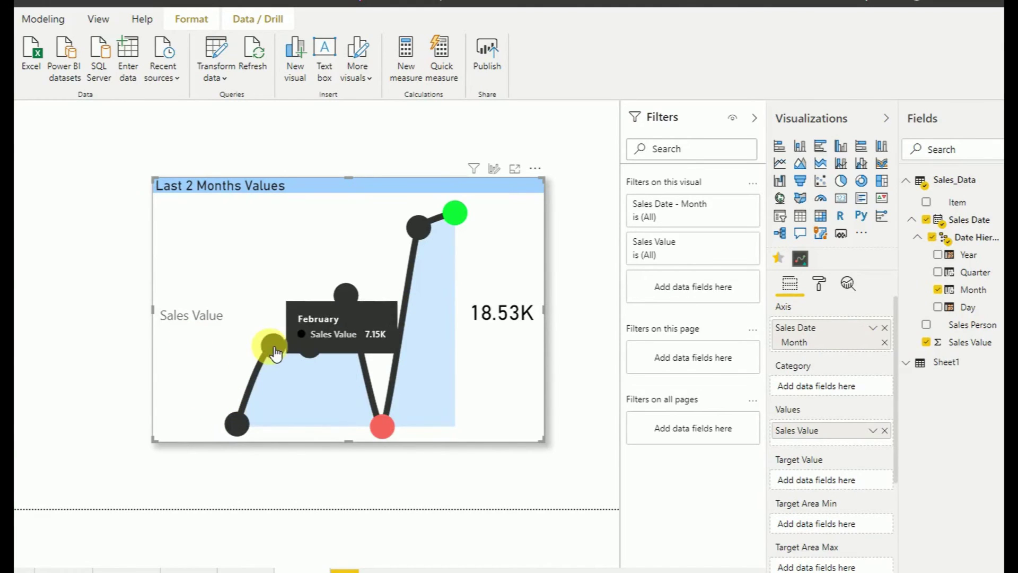
mouse_move(312, 356)
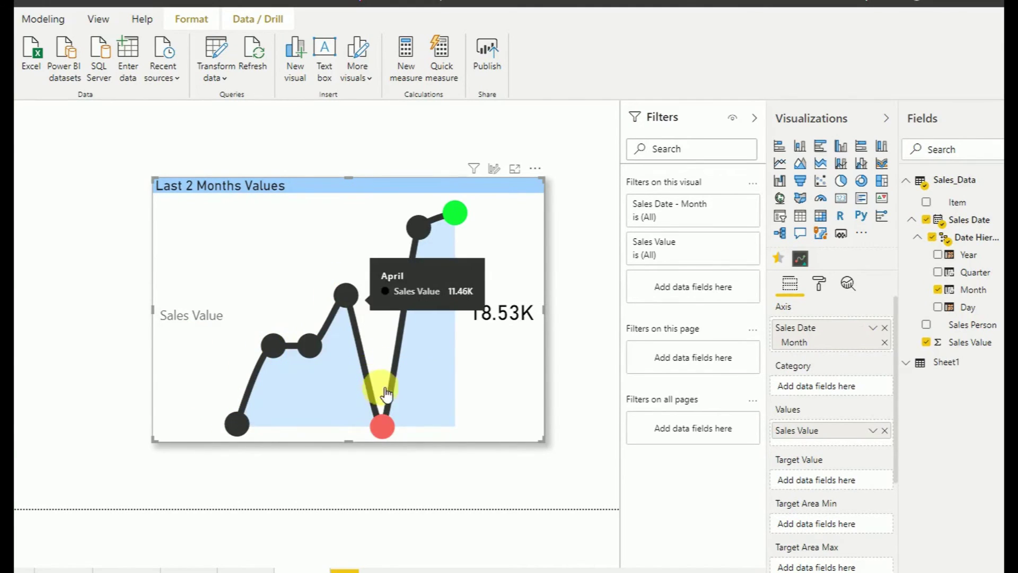
mouse_move(391, 429)
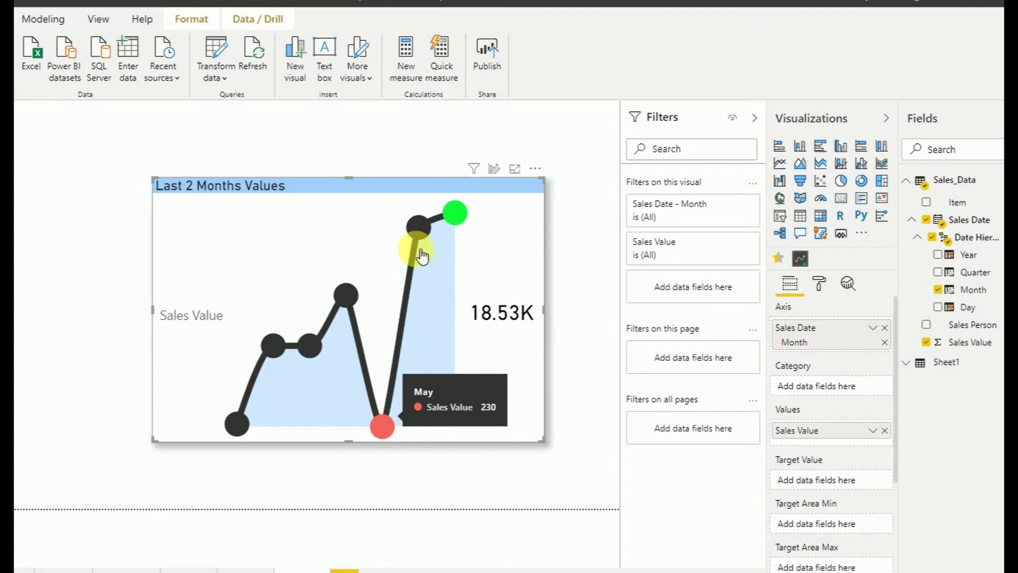
mouse_move(424, 238)
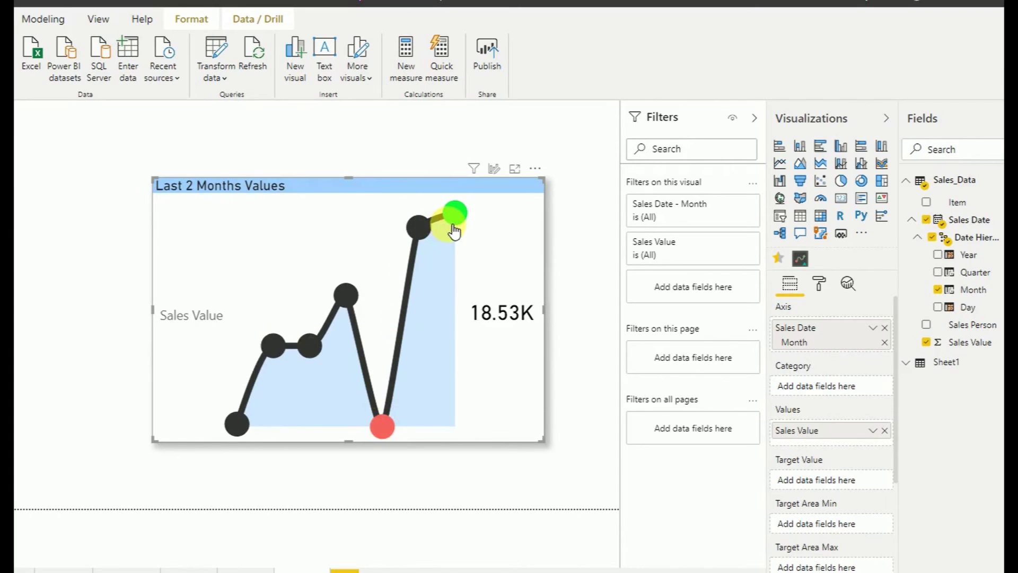
mouse_move(456, 220)
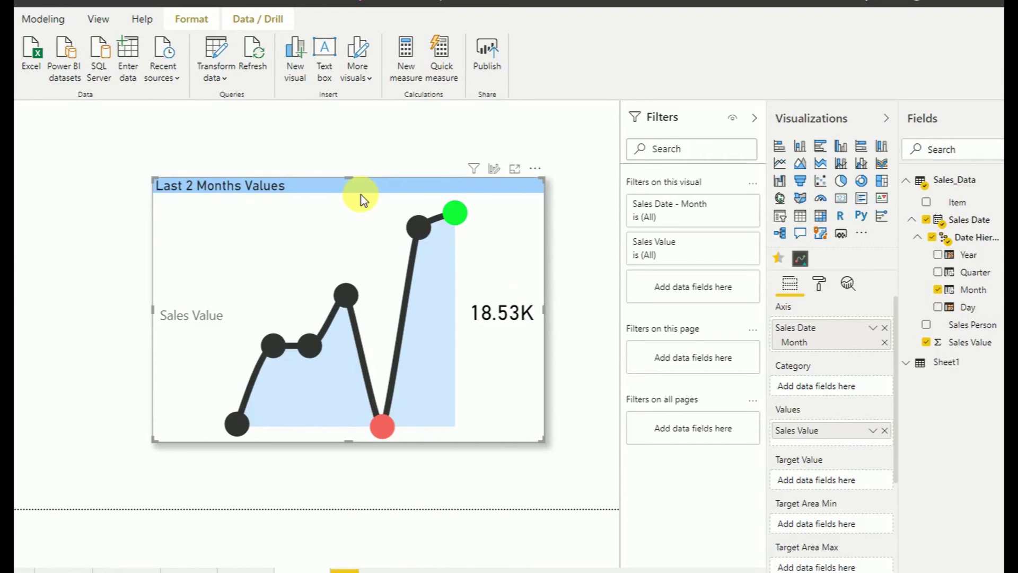
Add Sales Date as a visual-level filter on the sparkline.
left_click(732, 204)
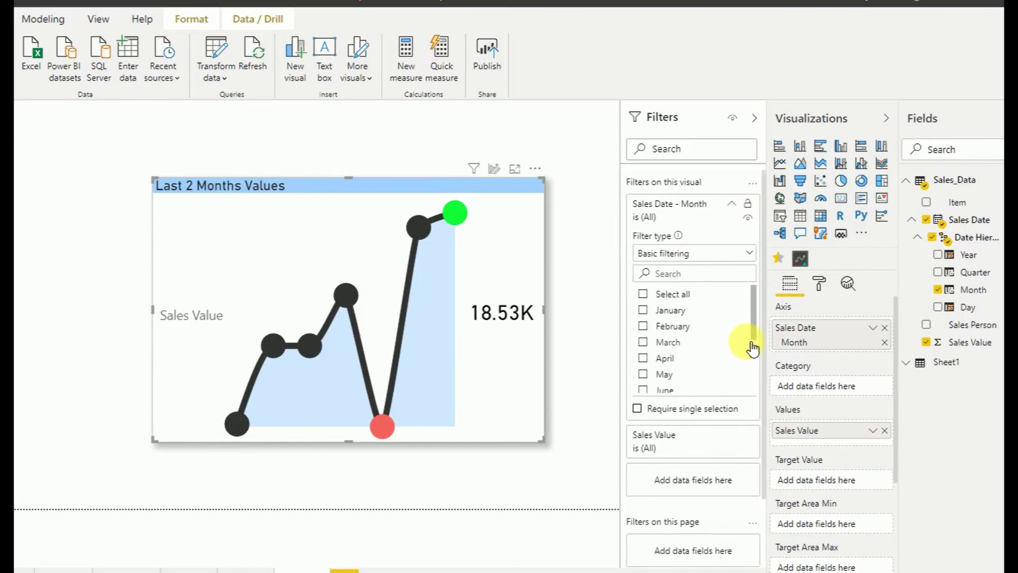
scroll(753, 332, "down", 3)
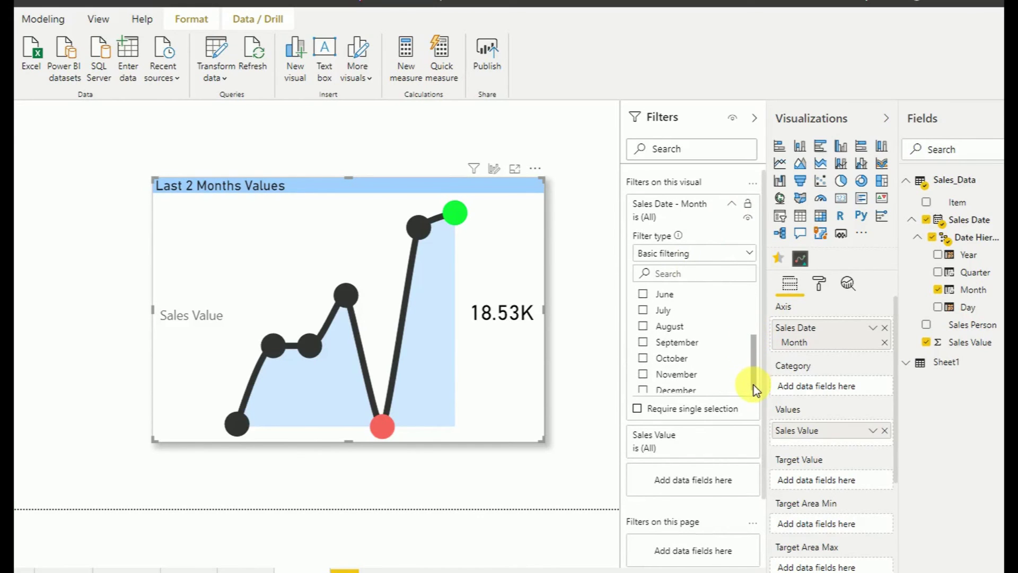
scroll(753, 371, "up", 3)
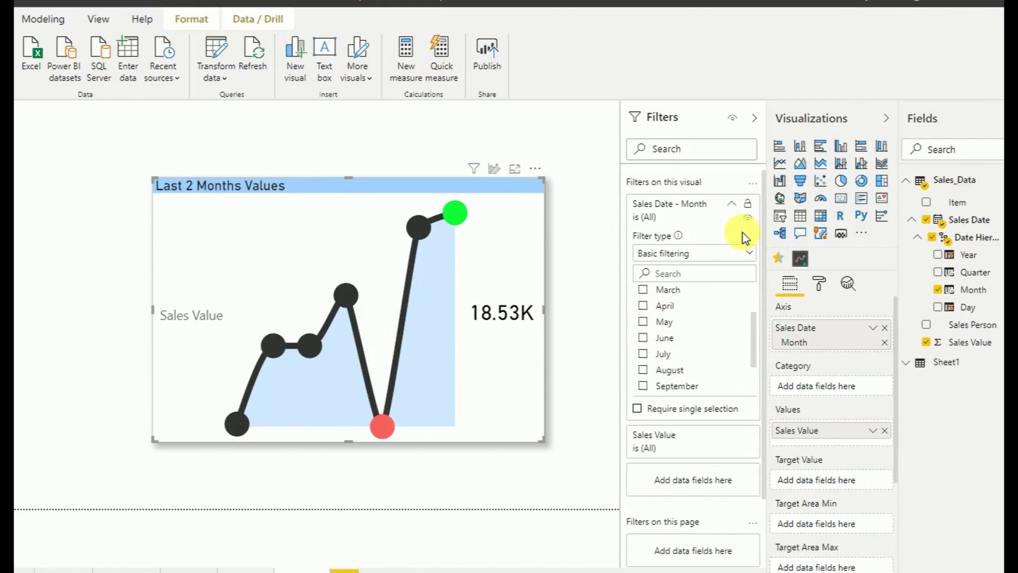
left_click(733, 205)
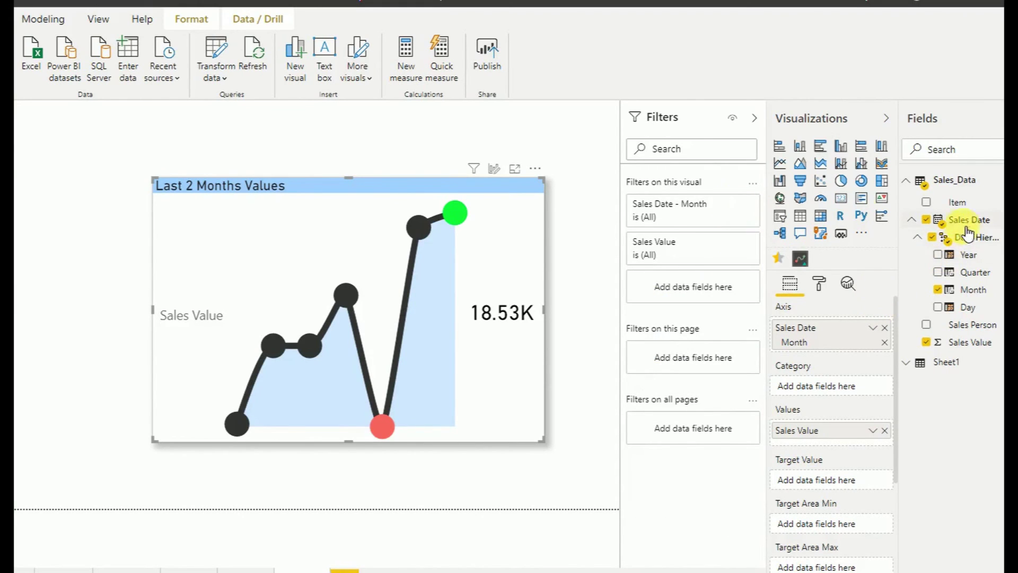
left_click_drag(949, 220, 704, 290)
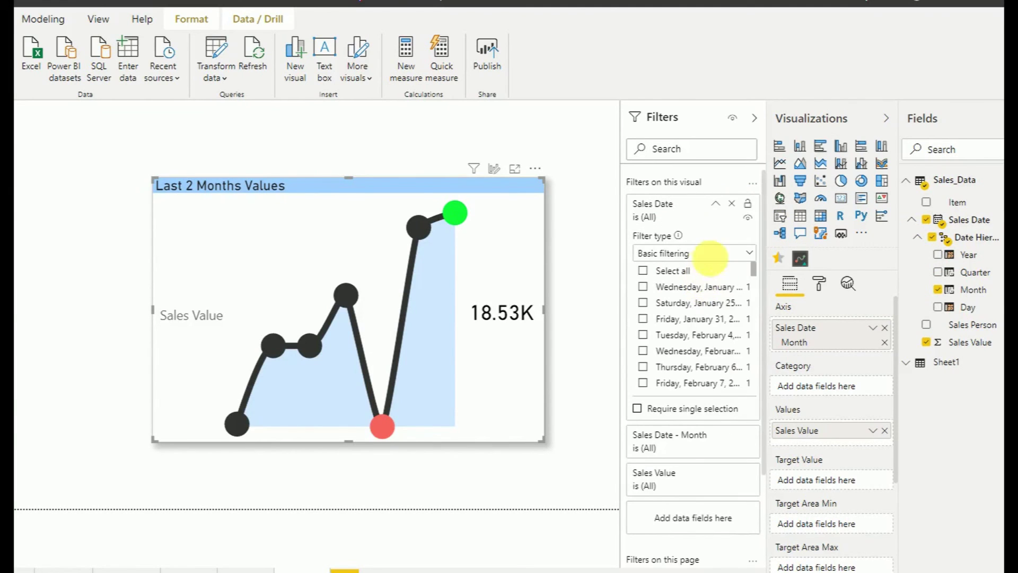
Make it a Relative date filter for 'is in the last' 2 months, and apply it.
left_click(725, 260)
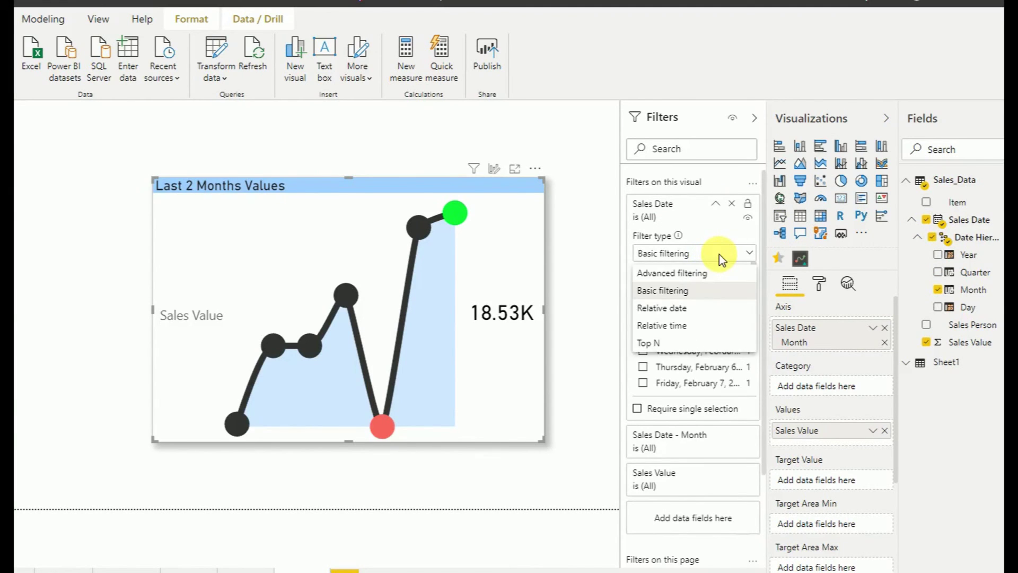
left_click(679, 318)
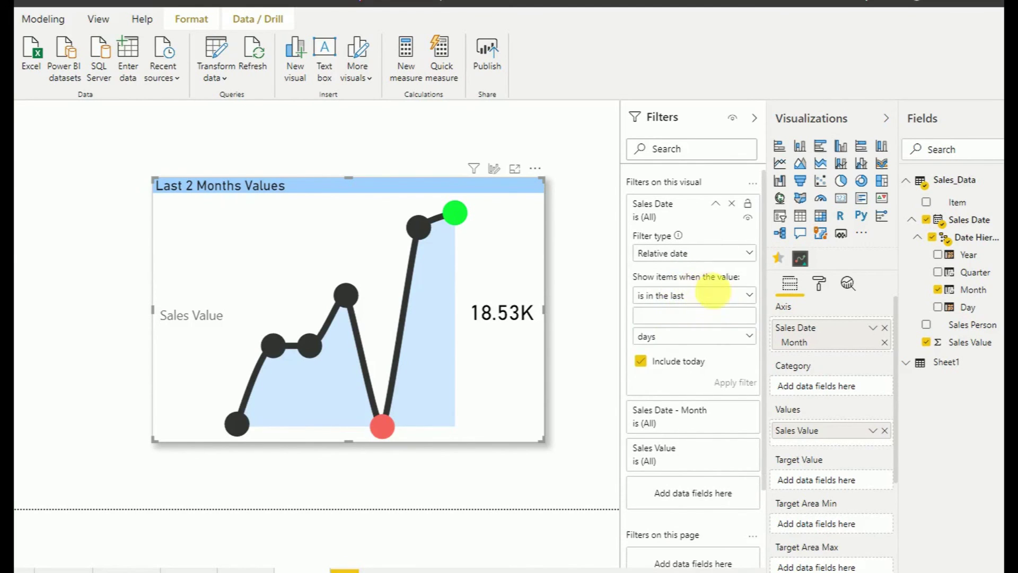
left_click(726, 301)
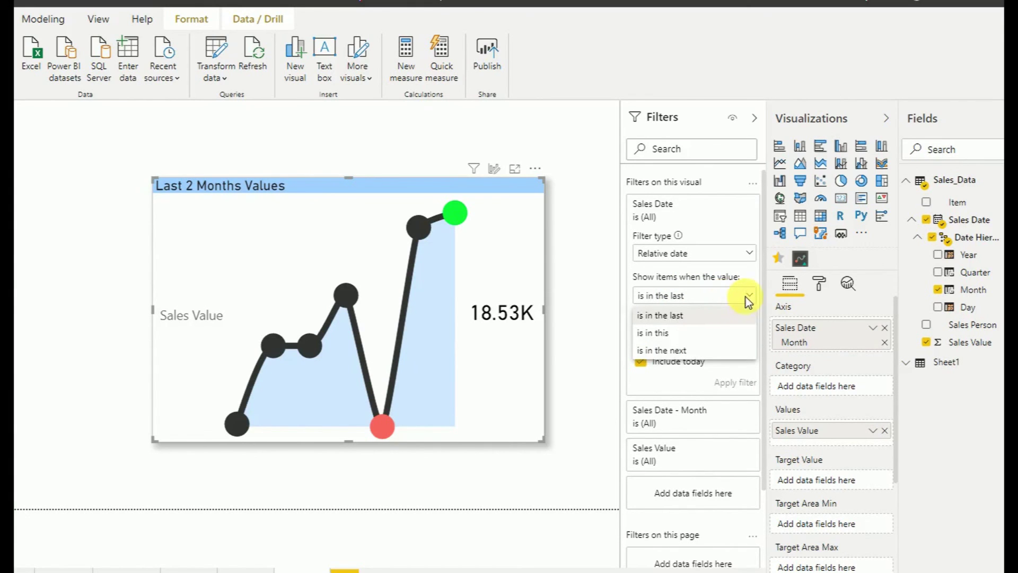
left_click(746, 297)
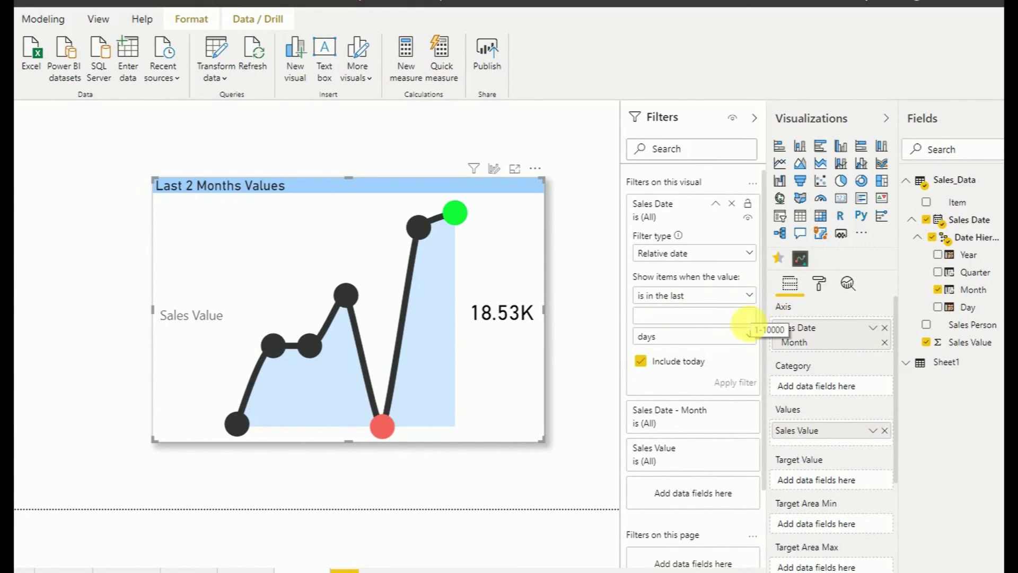
left_click(742, 318)
type("2")
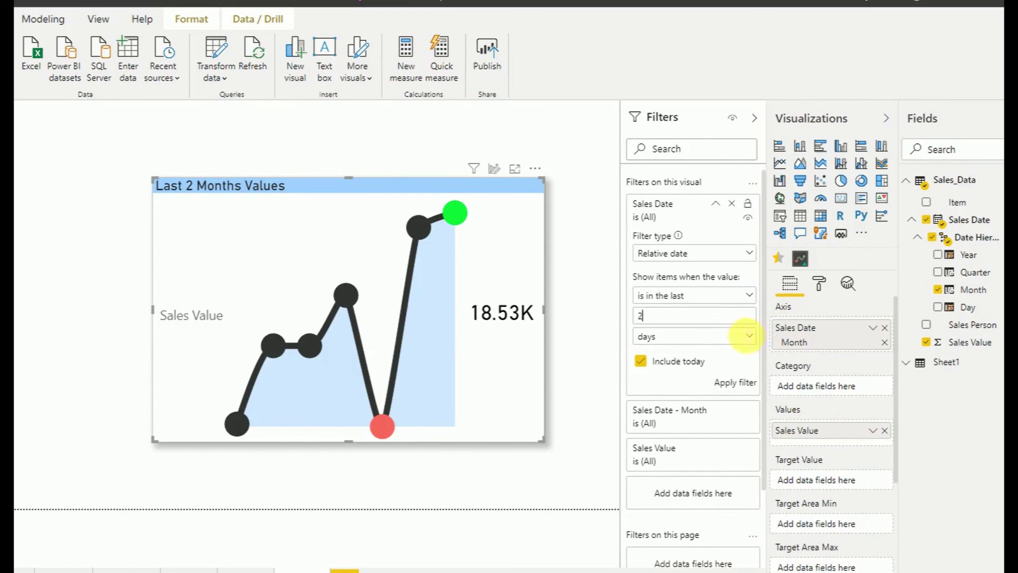
left_click(748, 335)
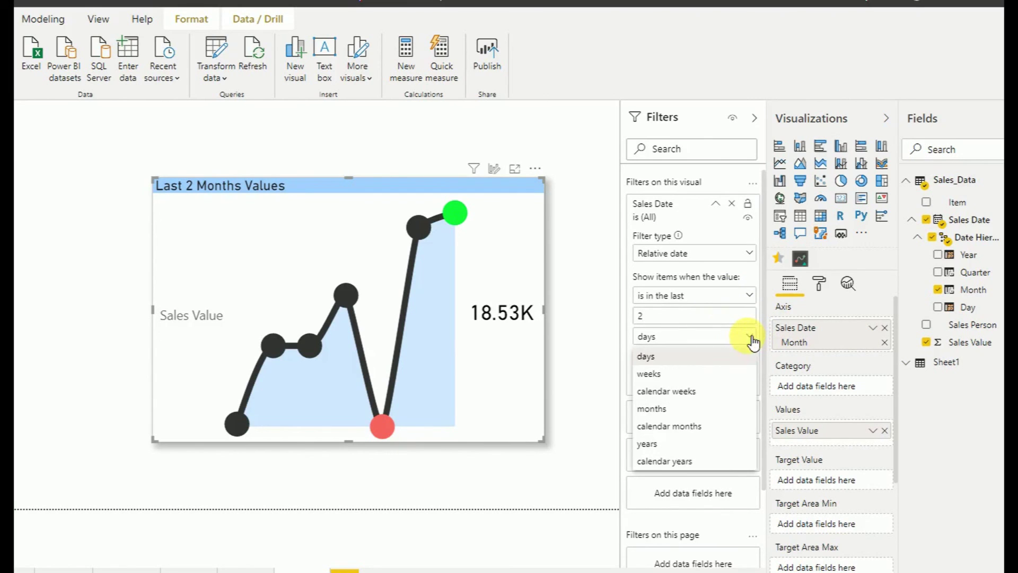
left_click(671, 411)
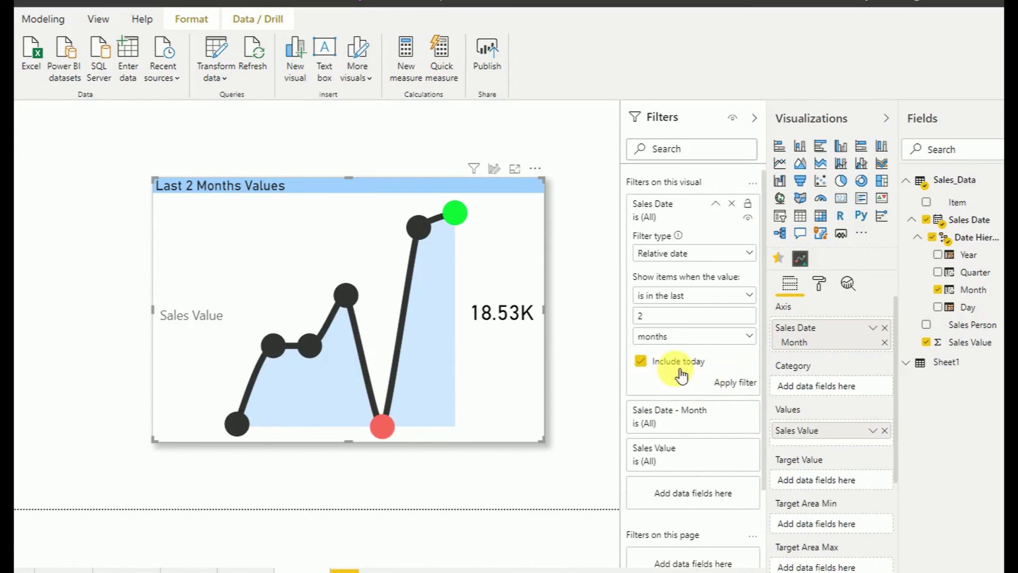
left_click(727, 383)
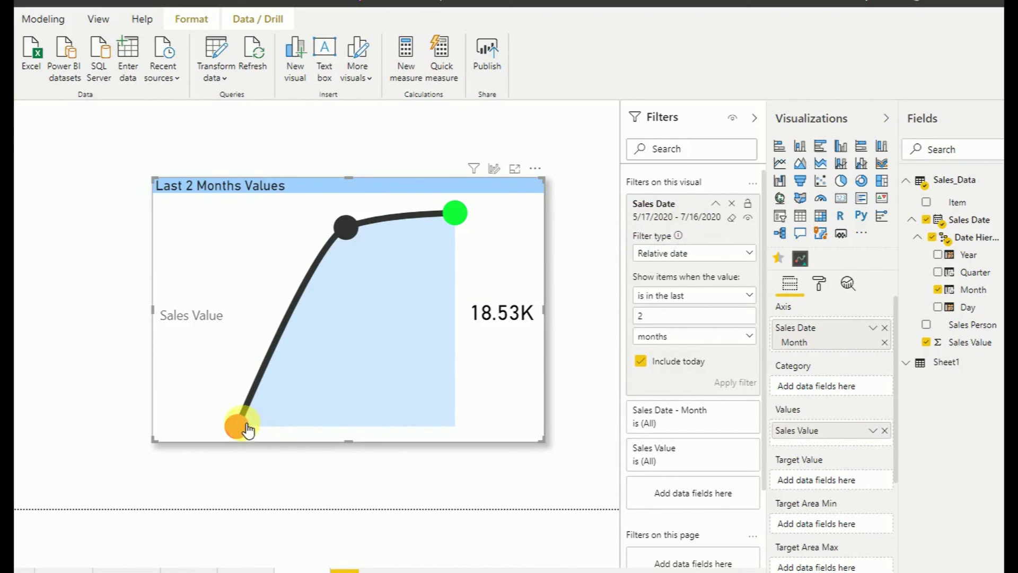
Change the relative date filter unit from months to calendar months and reapply it.
mouse_move(246, 426)
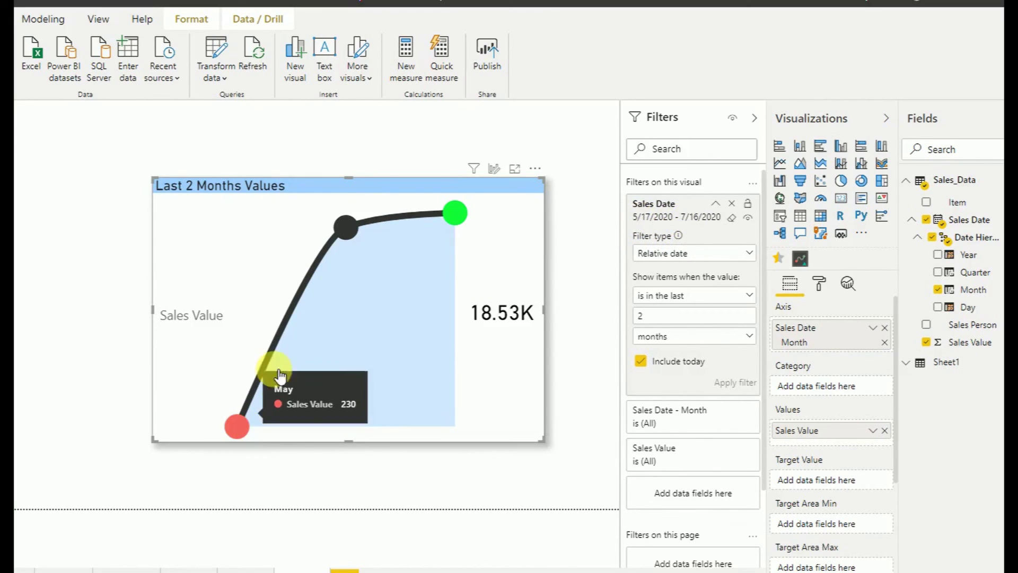
mouse_move(348, 228)
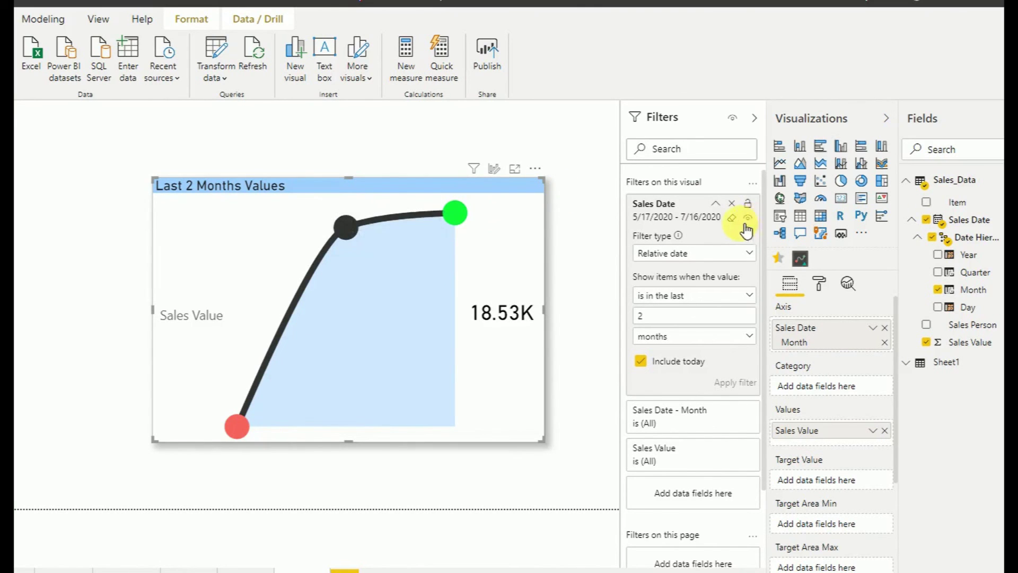
left_click(747, 333)
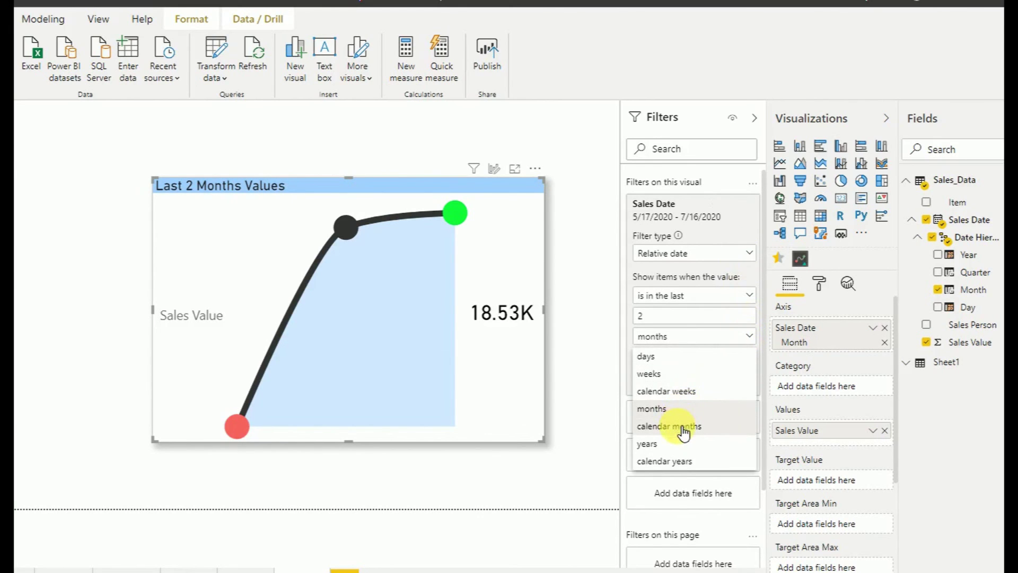
left_click(683, 431)
left_click(738, 360)
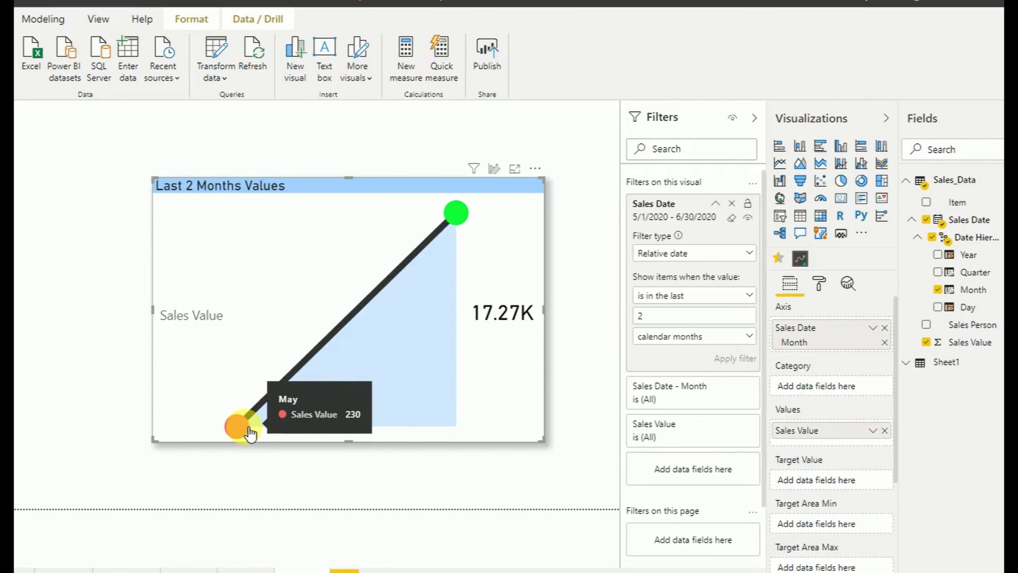
mouse_move(462, 227)
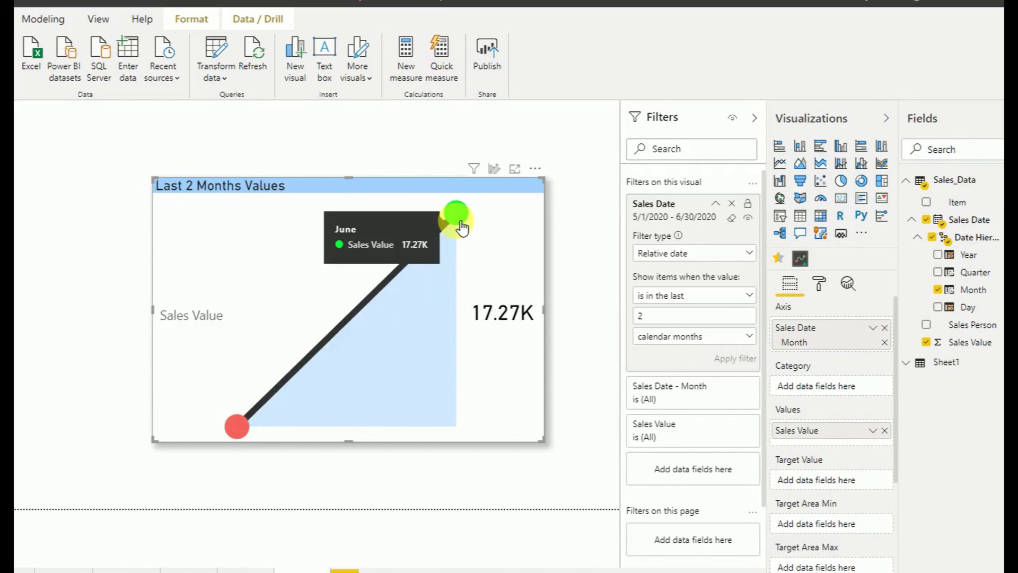